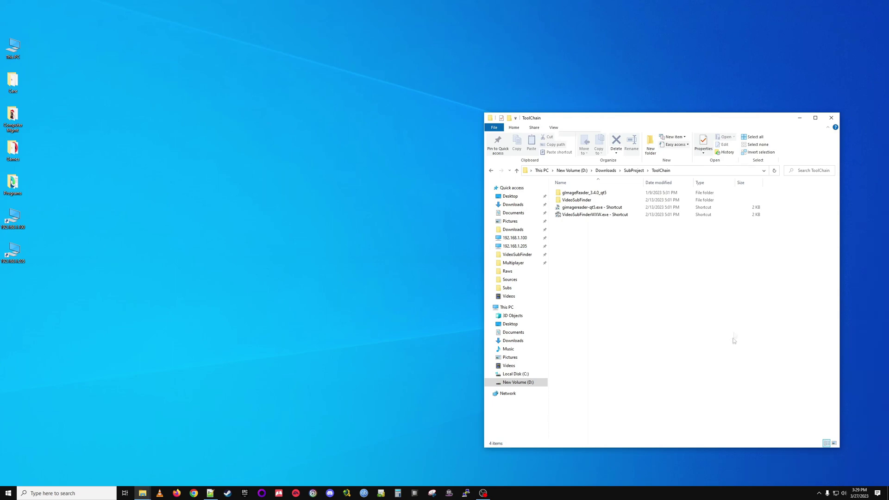
Launch VideoSubFinder, load Ketsudan 25 from HardCoded, adjust the crop line, and show Settings.
double_click(593, 215)
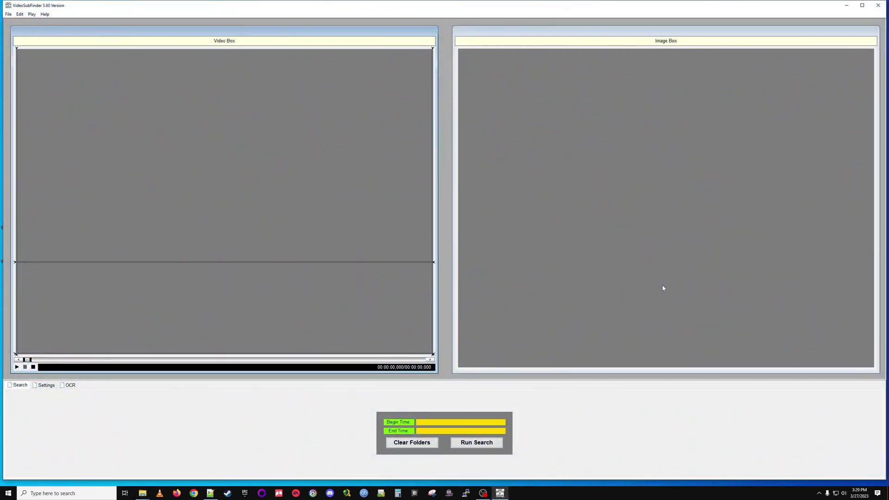
click(9, 14)
click(24, 27)
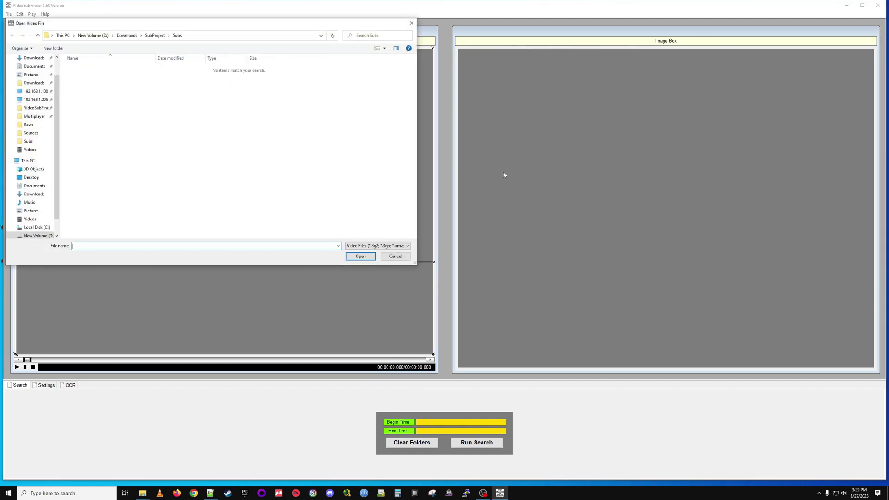
click(155, 36)
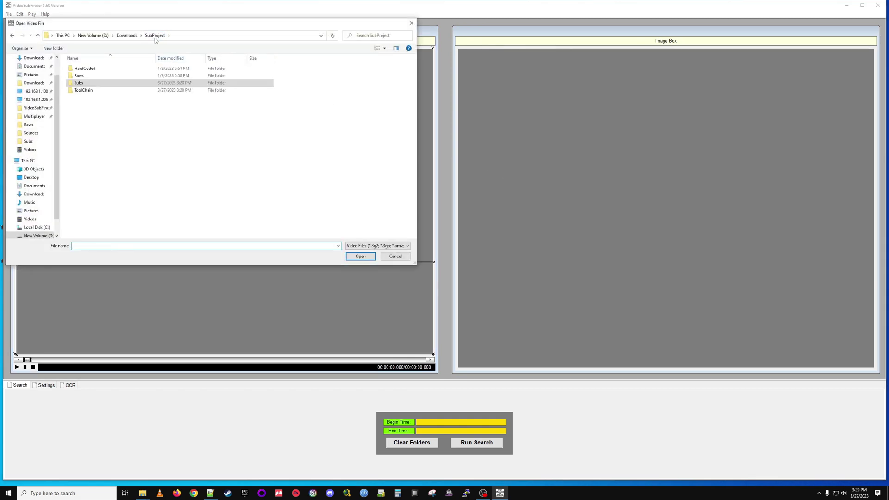
double_click(102, 69)
double_click(324, 195)
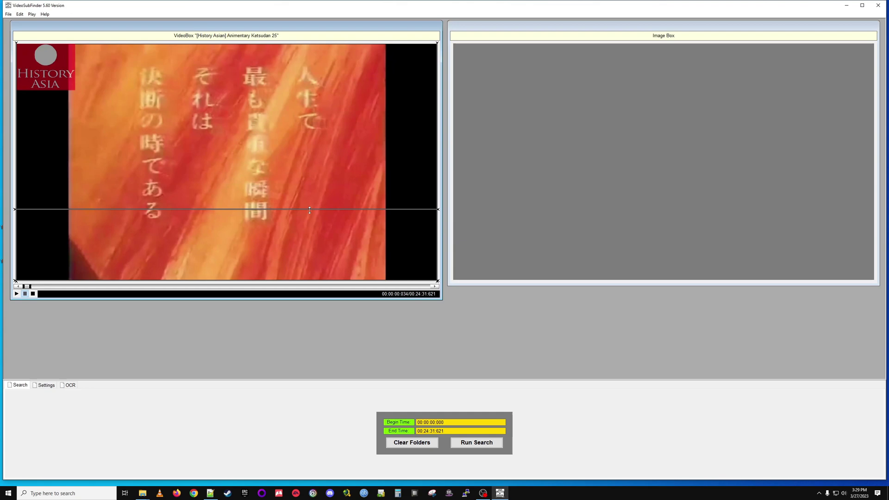
mouse_move(310, 210)
mouse_down()
mouse_move(314, 228)
mouse_move(316, 207)
mouse_move(315, 218)
mouse_up()
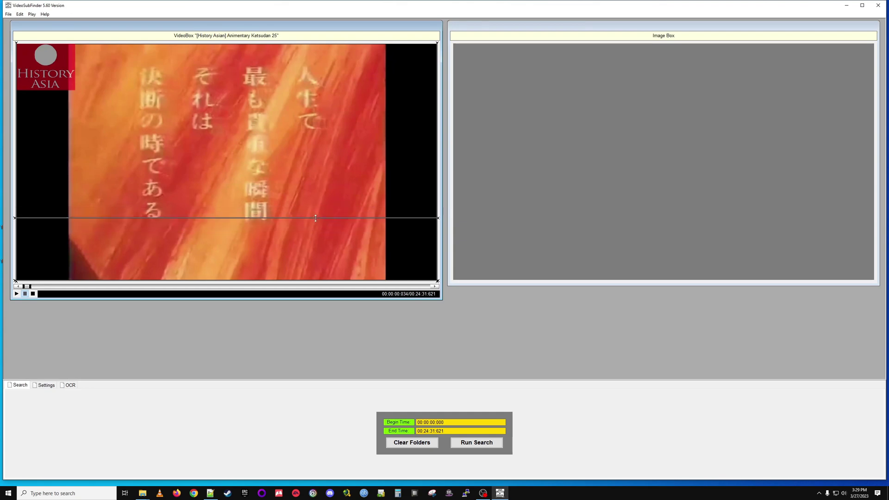
click(45, 384)
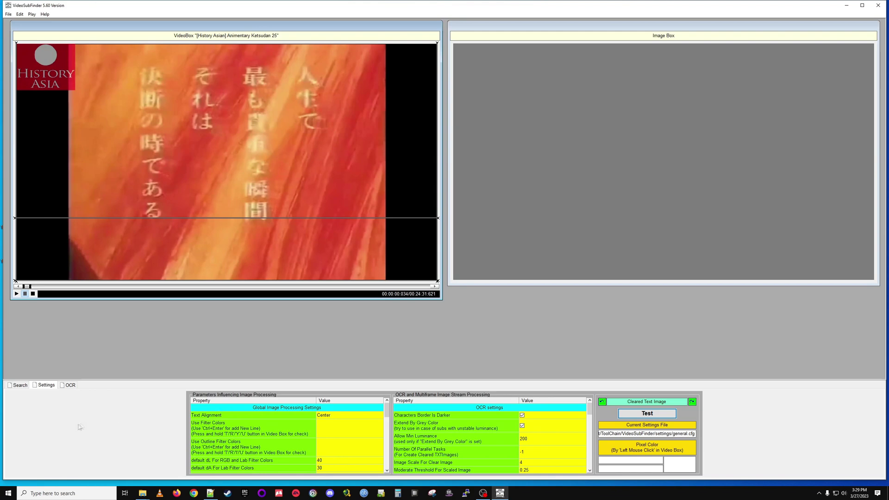
From the Search tab, run the subtitle search over the whole video to 100%.
click(21, 385)
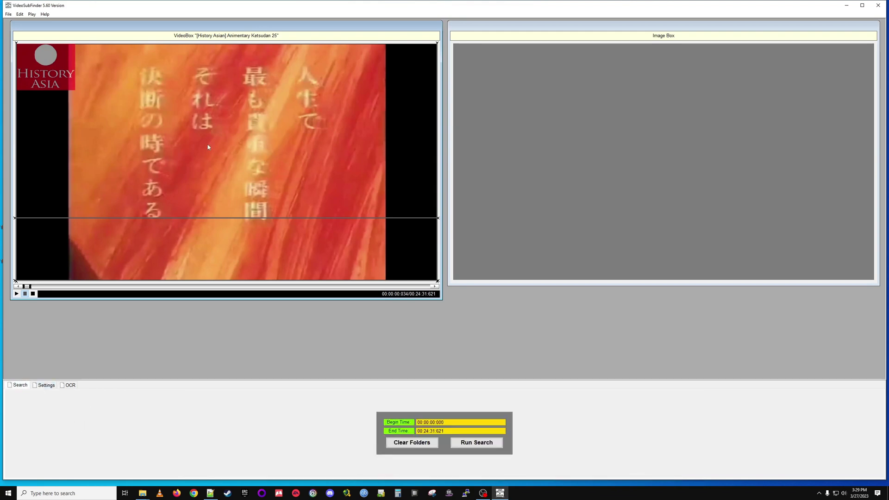
click(476, 443)
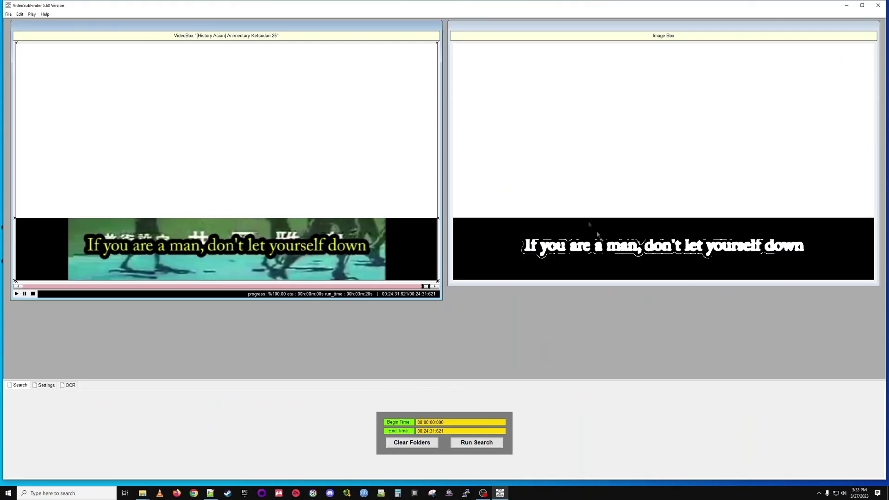
Open the ToolChain VideoSubFinder > RGBImages folder in File Explorer.
mouse_move(142, 487)
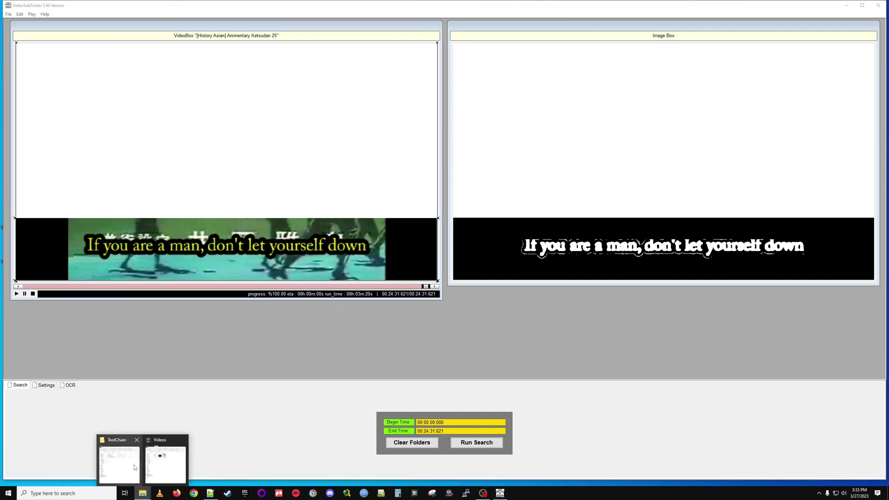
click(120, 460)
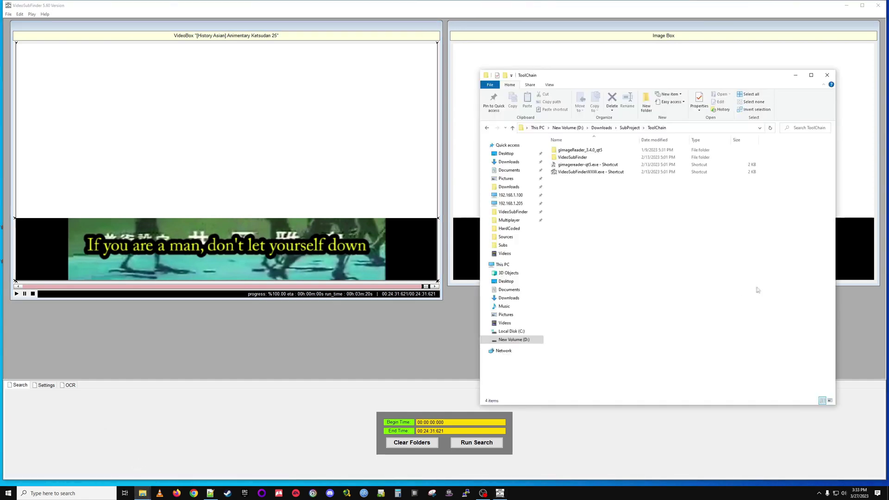
double_click(573, 158)
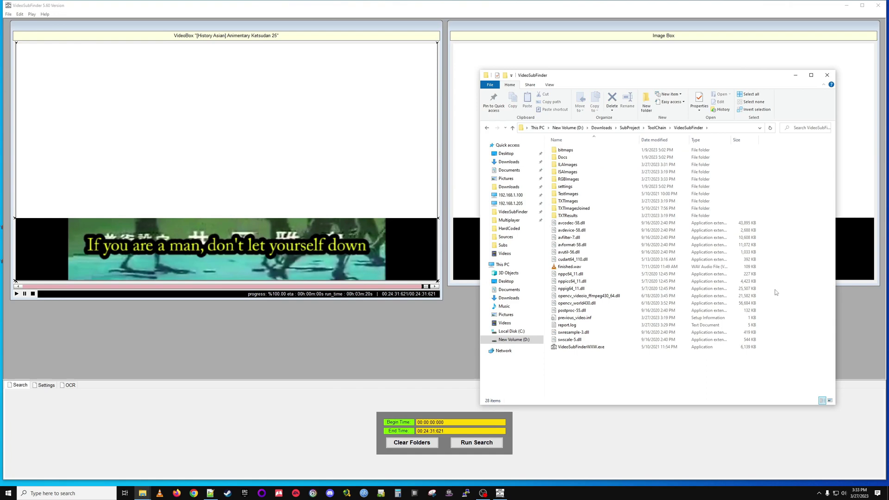
double_click(577, 182)
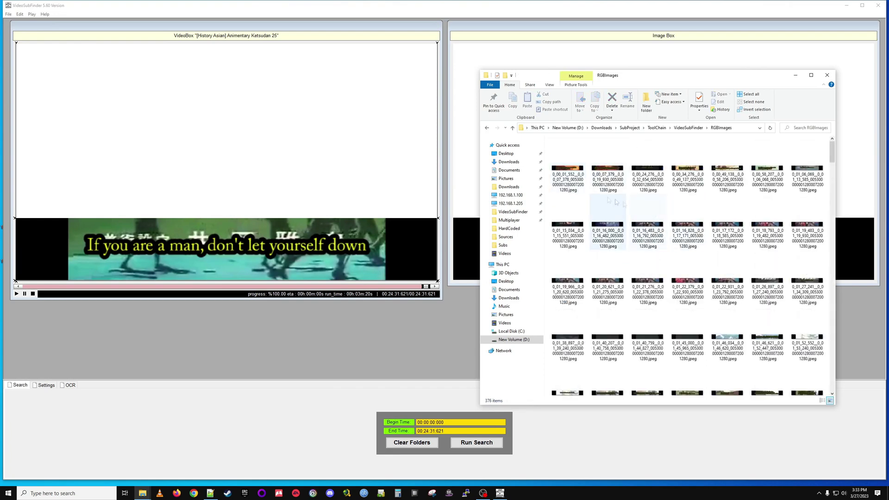
Preview the first several extracted subtitle frames in Photos, then close the viewer.
double_click(568, 178)
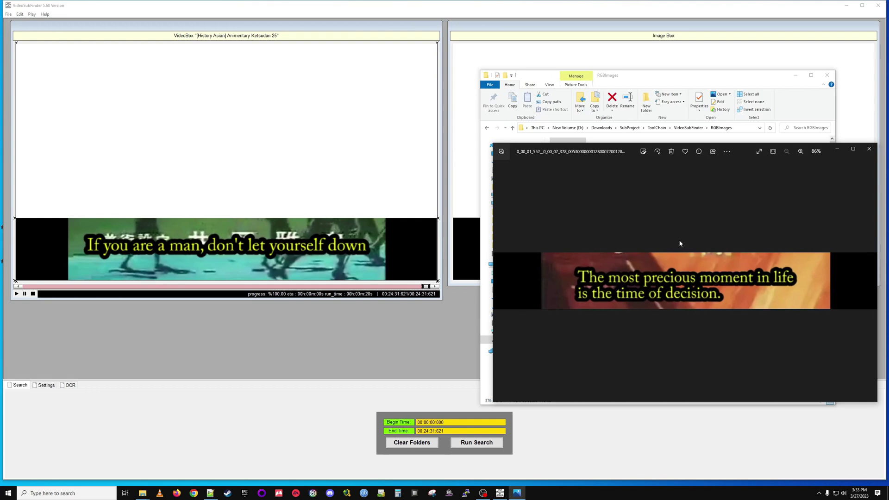
key(Right)
key(Right)
key(Right)
key(Right)
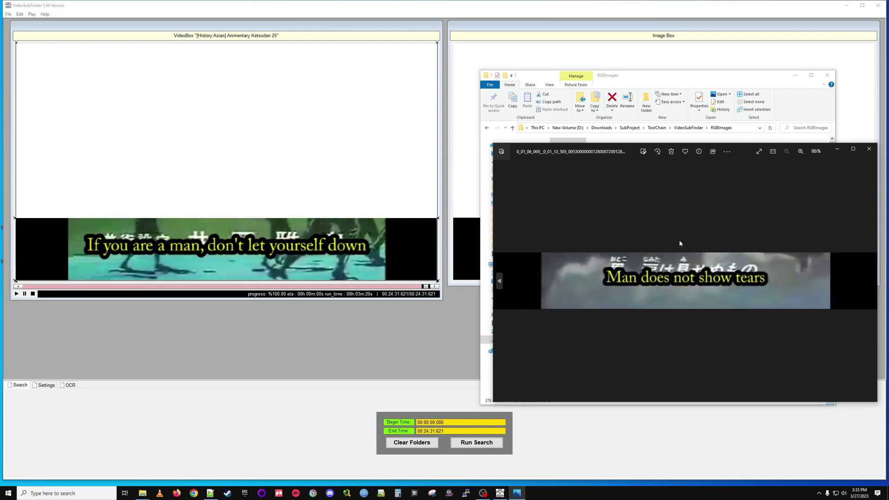
key(Right)
key(Right)
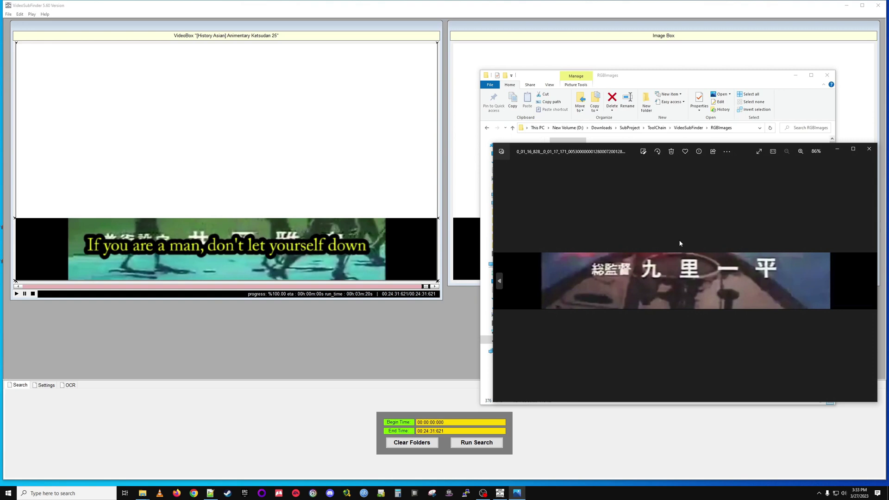
key(Right)
key(Right)
key(Right)
key(Right)
key(Right)
key(Right)
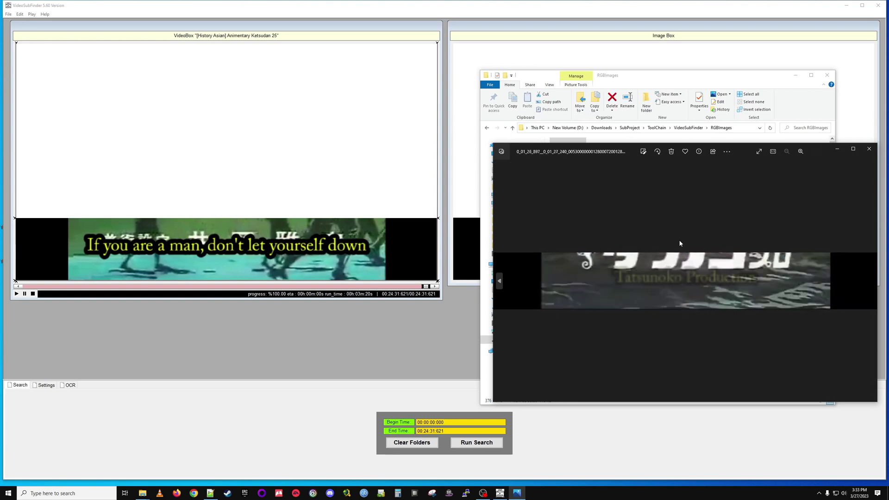
key(Right)
key(Right)
key(Right)
key(Right)
key(Right)
key(Right)
key(Right)
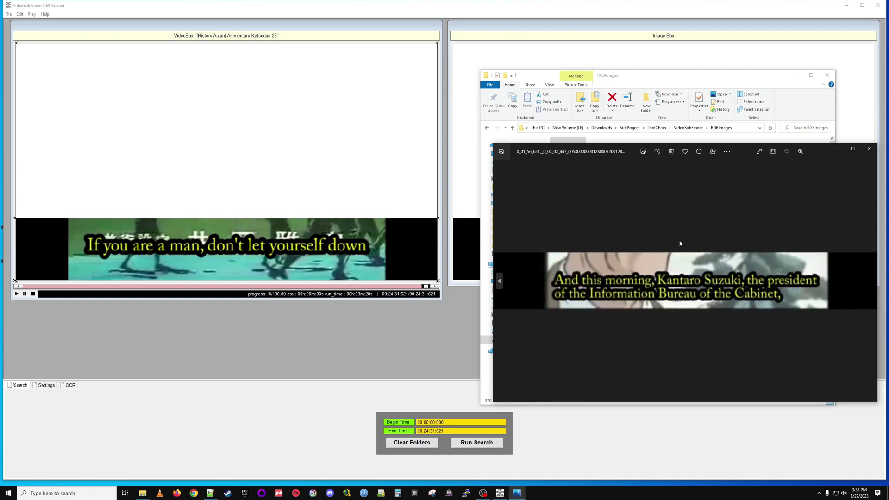
key(Right)
key(Right)
key(Right)
key(Right)
key(Right)
key(Right)
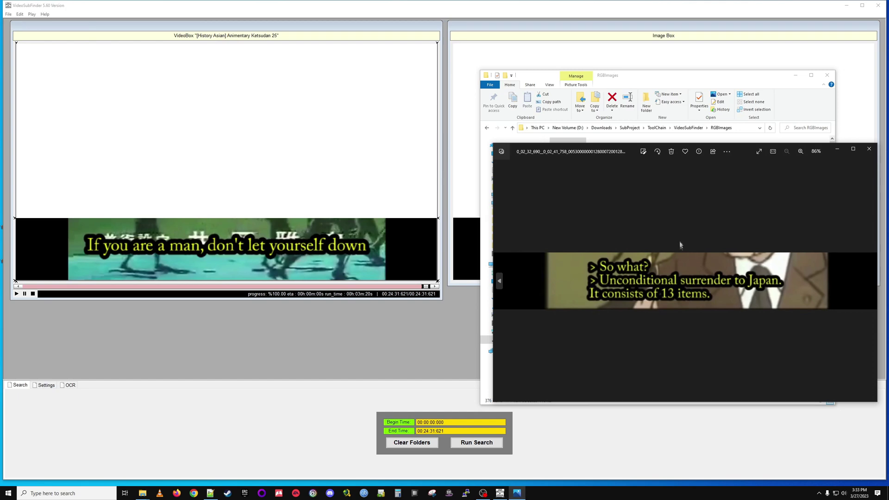
click(869, 148)
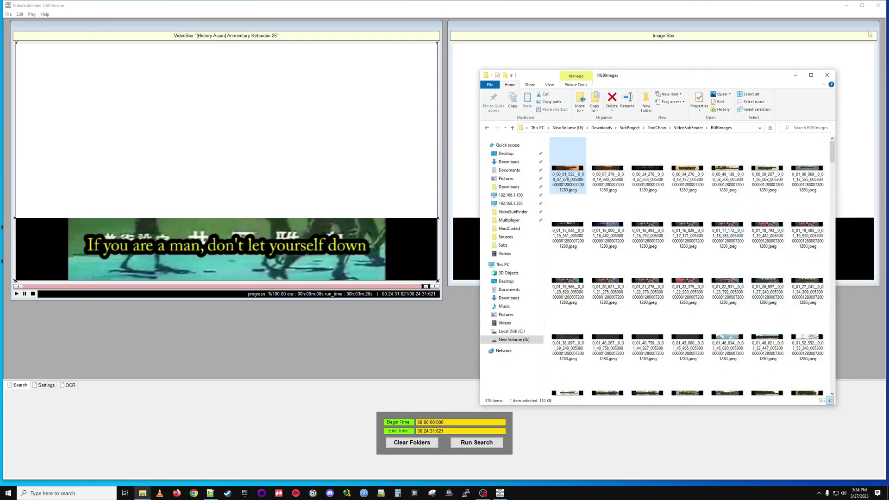
Minimize VideoSubFinder and drag the RGBImages folder onto the desktop.
click(846, 5)
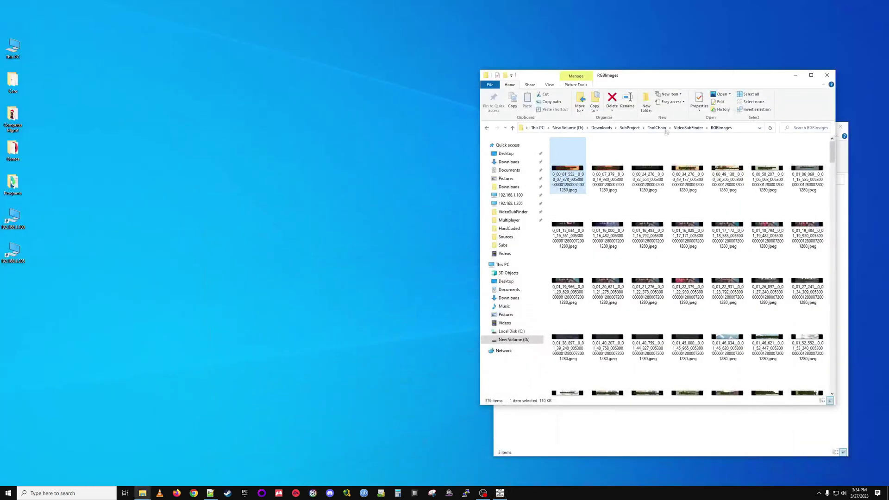
click(688, 128)
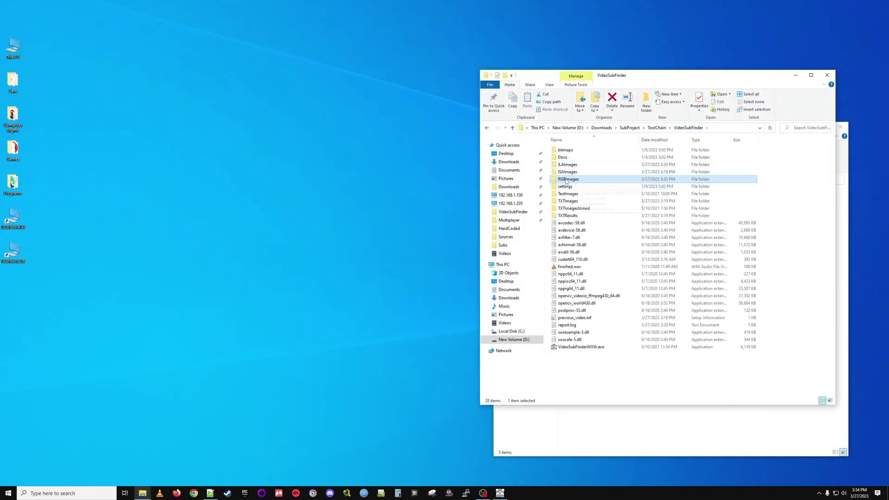
drag(568, 179, 123, 155)
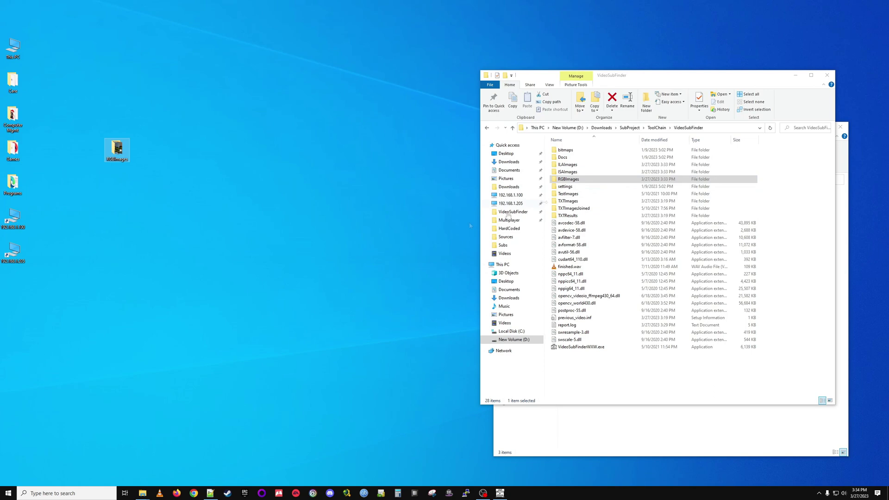
Reopen RGBImages and delete credit-only frames in Photos, leaving 370 images.
double_click(565, 182)
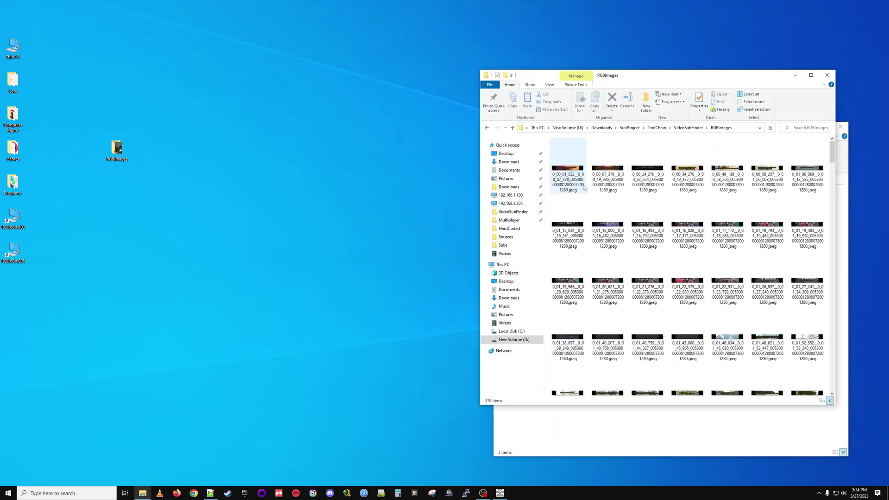
double_click(579, 183)
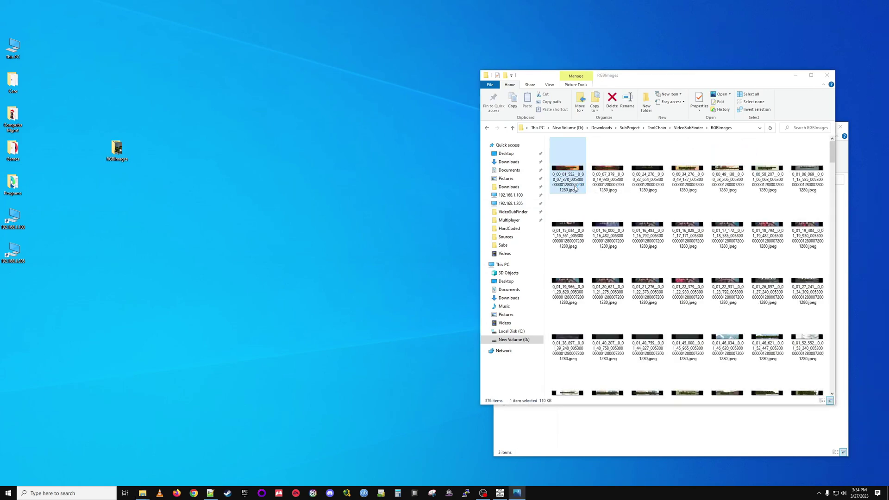
key(Right)
key(Right)
key(Right)
key(Right)
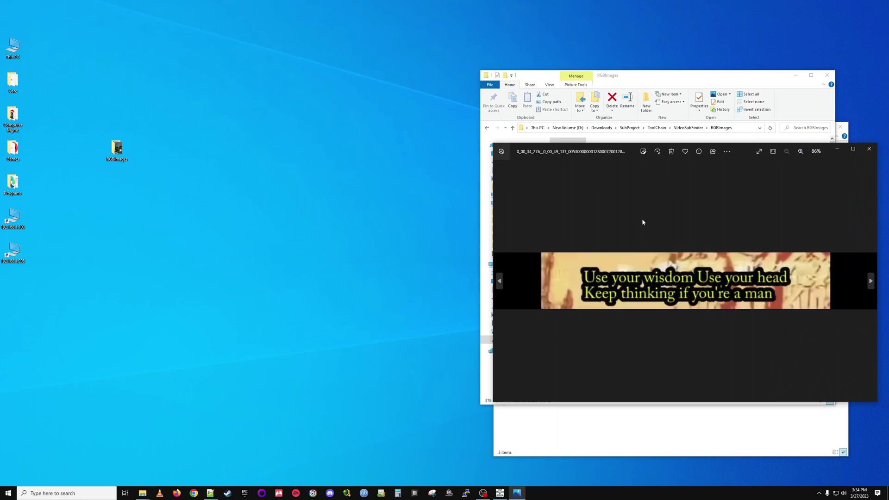
key(Right)
key(Delete)
key(Delete)
key(Delete)
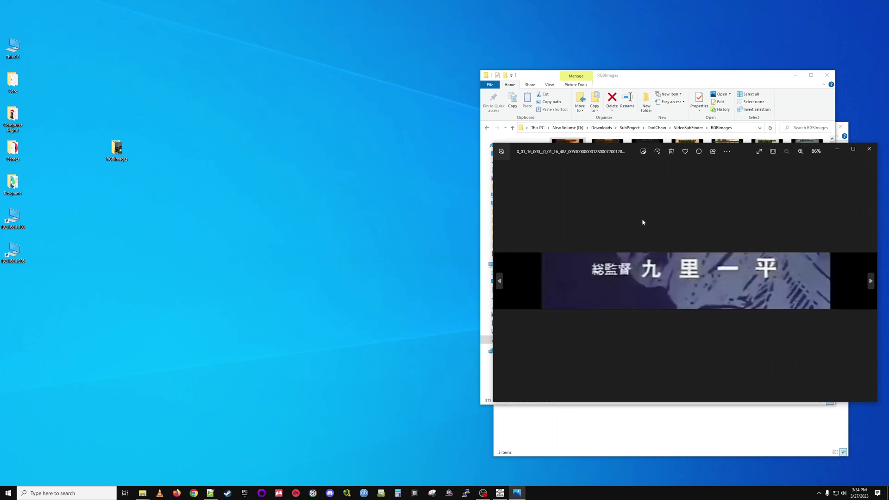
key(Delete)
key(Delete)
key(Delete)
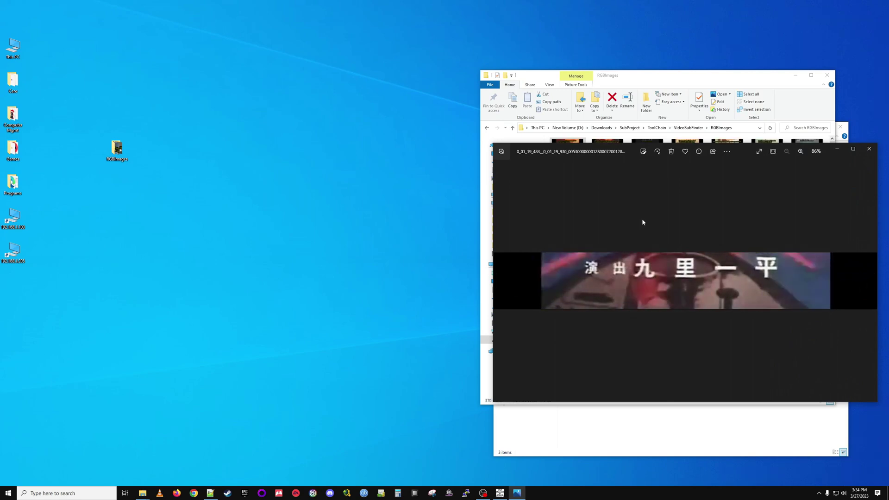
drag(515, 145, 90, 163)
Delete every textless frame through Photos down to 157 images, then return to the VideoSubFinder folder.
click(617, 344)
key(ctrl+a)
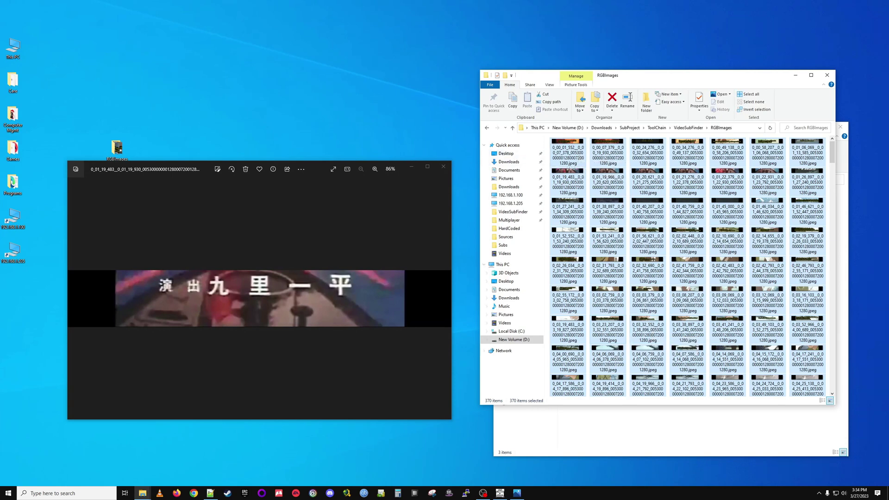
double_click(659, 165)
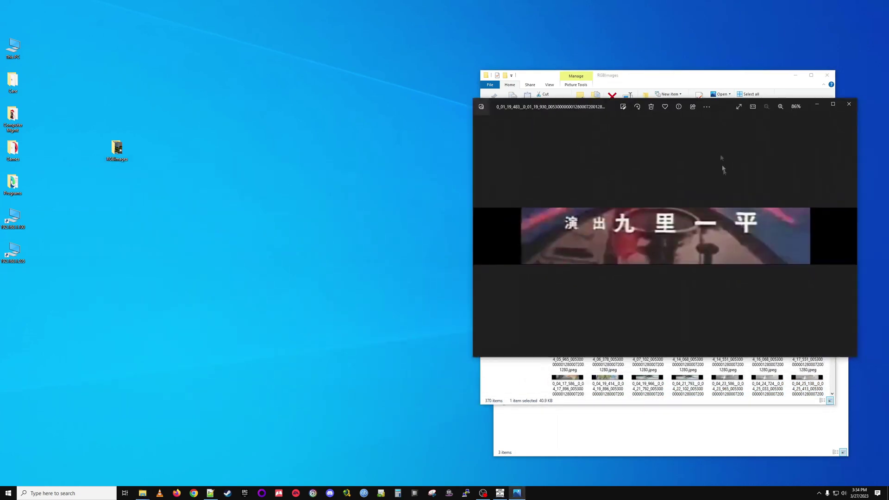
key(Delete)
key(Delete)
key(Delete)
key(Delete)
key(Delete)
key(Delete)
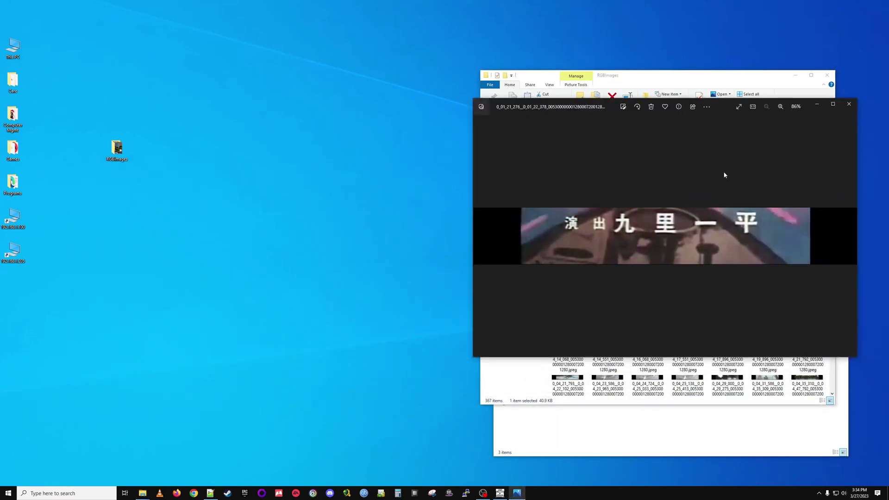
key(Delete)
key(Delete)
key(Delete)
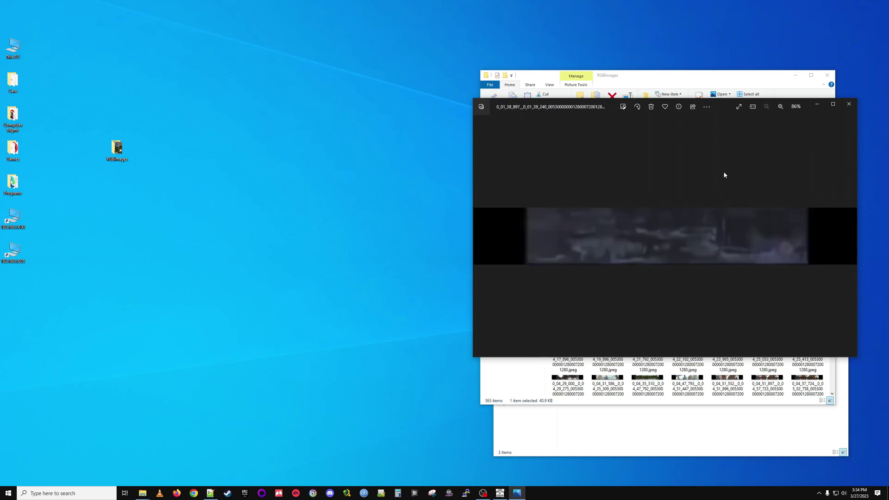
key(Delete)
key(Delete)
key(Delete)
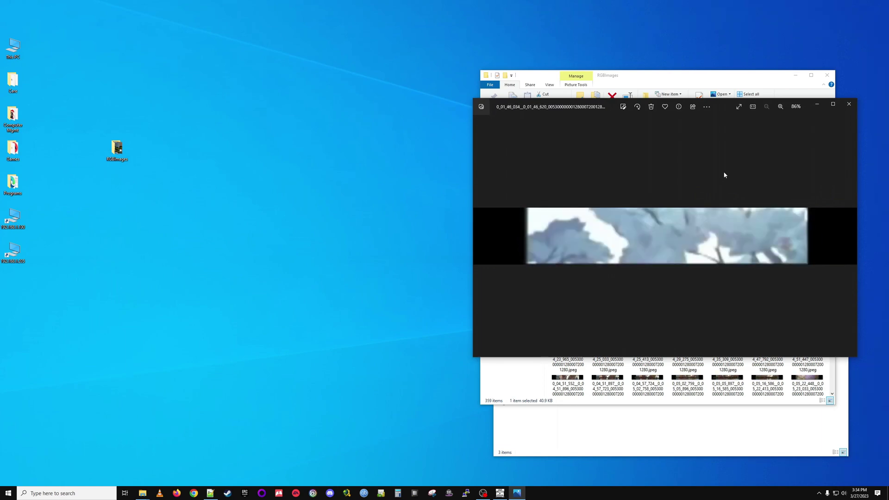
key(Delete)
key(Delete)
key(Delete)
key(Delete)
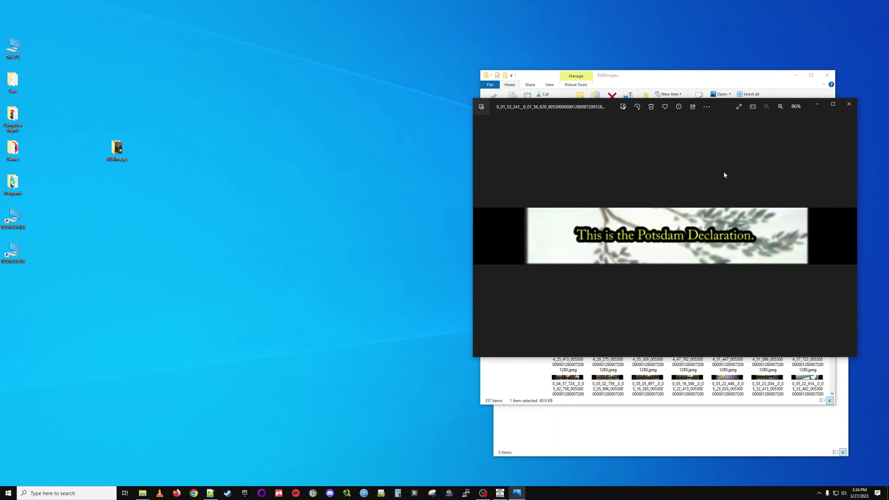
key(Delete)
key(Delete)
key(Delete)
key(Delete)
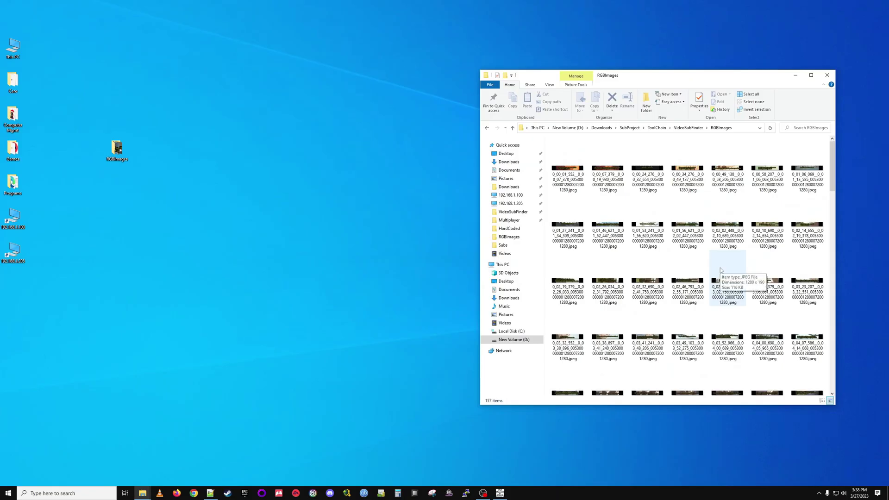
scroll(720, 270, down, 15)
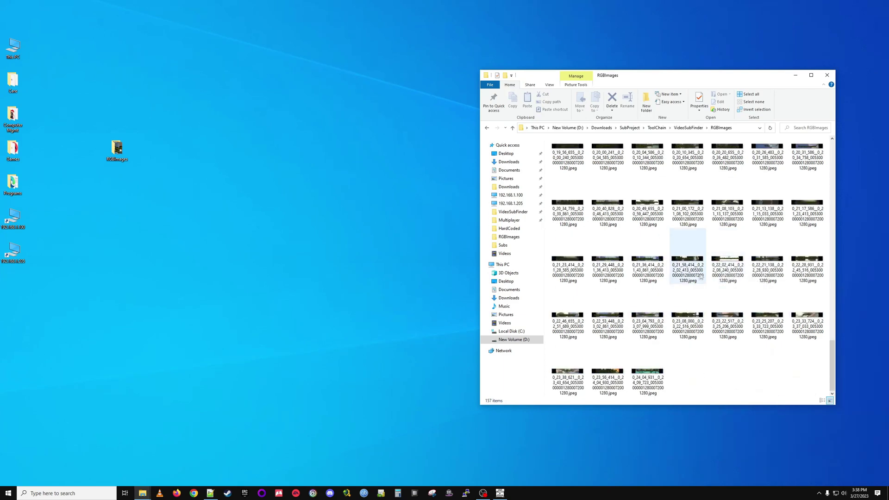
key(alt+Left)
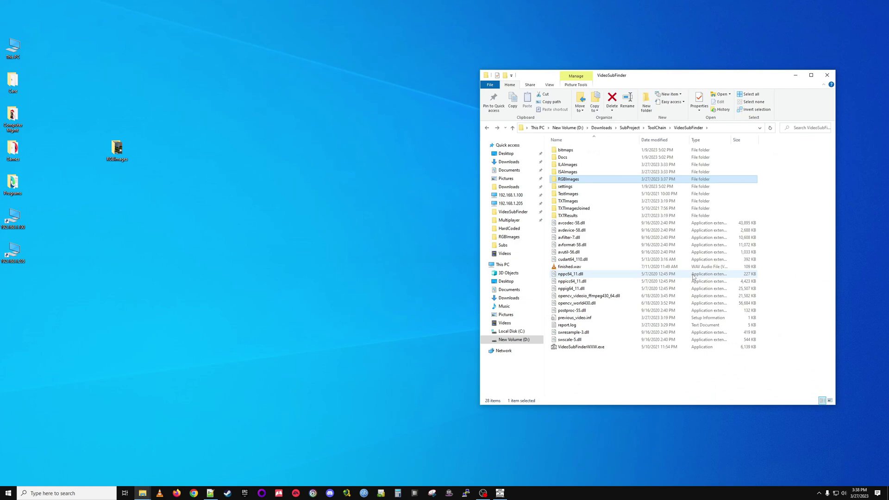
In VideoSubFinder's OCR tab, create cleared text images from all 157 frames.
click(500, 493)
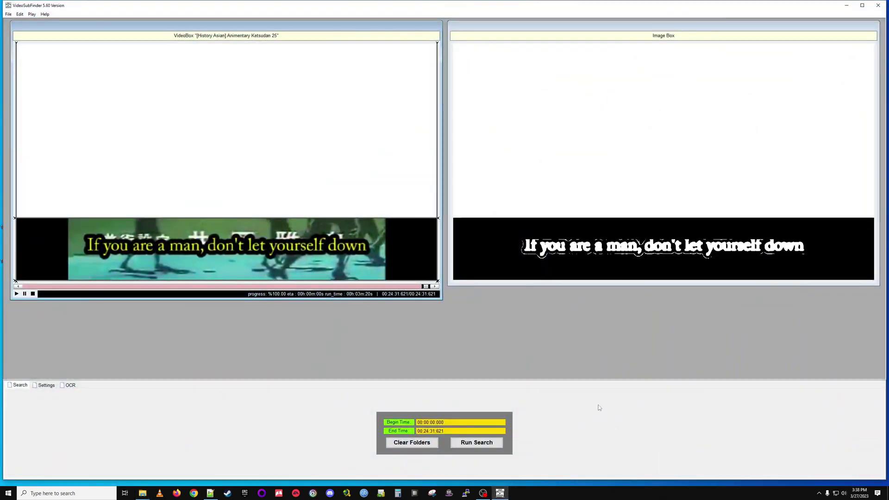
click(69, 386)
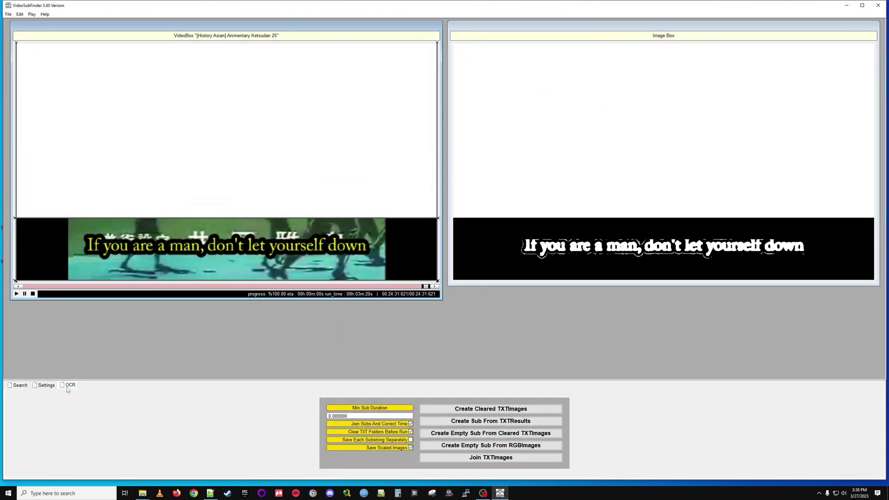
click(490, 410)
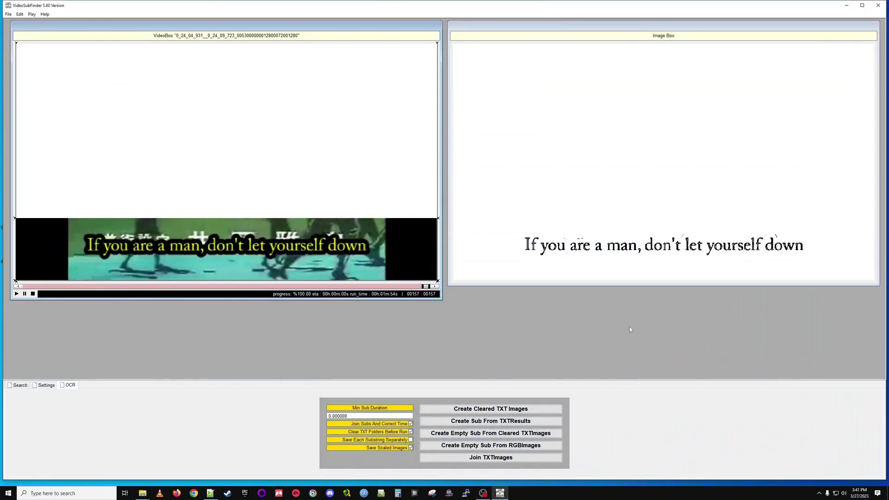
Launch gImageReader from the ToolChain folder.
mouse_move(141, 492)
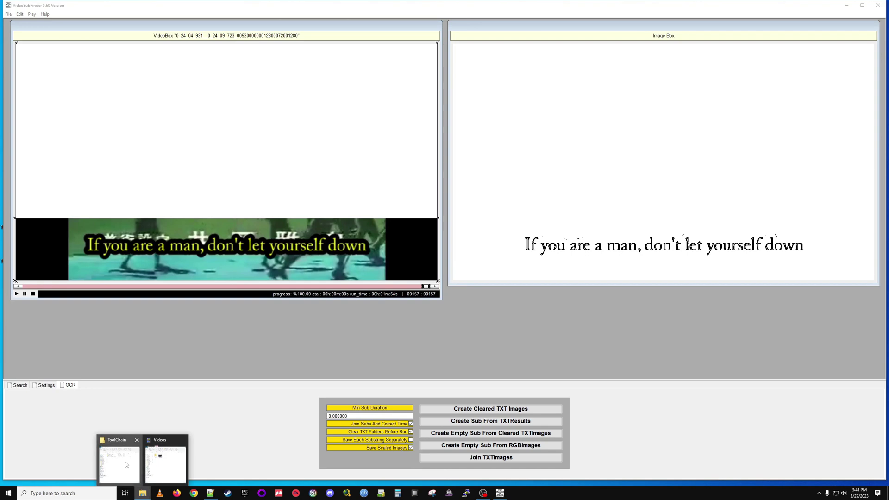
click(133, 475)
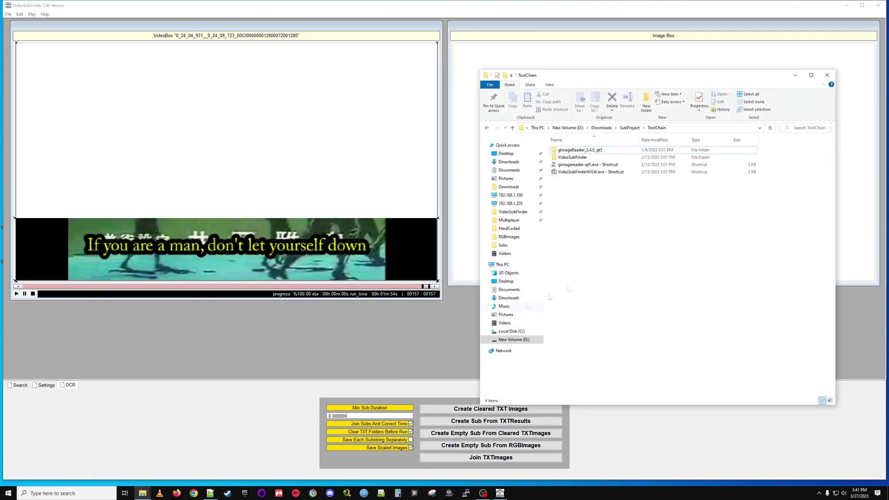
double_click(584, 166)
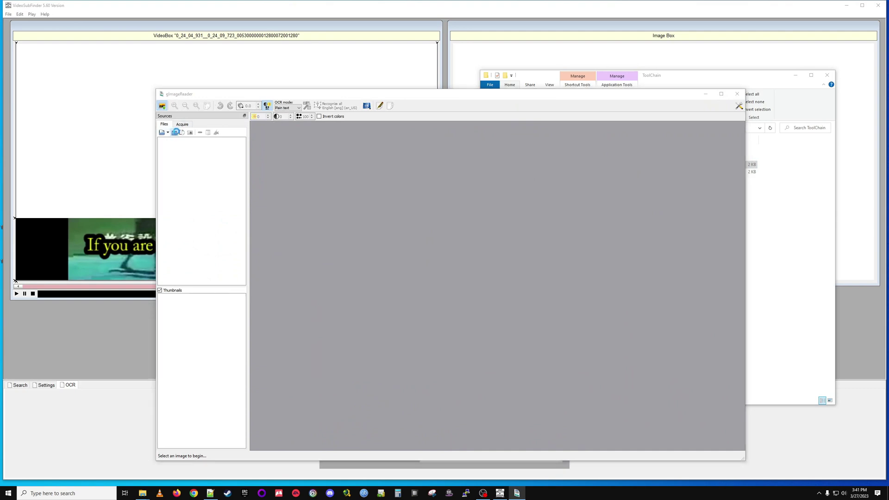
Add the SubProject\ToolChain\VideoSubFinder\TXTImages folder as a source.
click(174, 132)
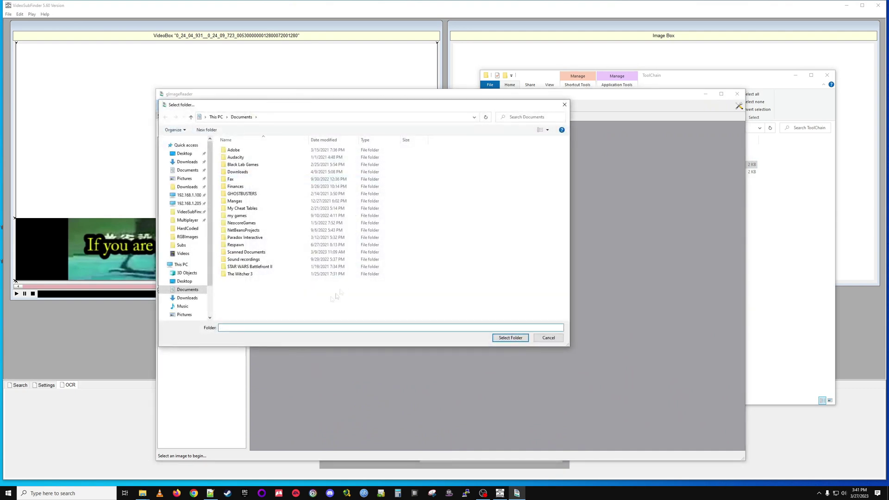
click(181, 244)
click(308, 116)
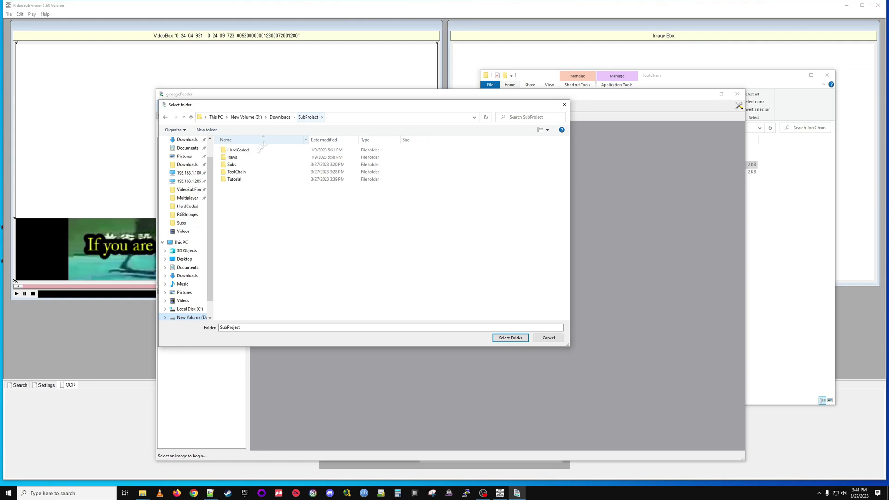
double_click(244, 171)
double_click(245, 157)
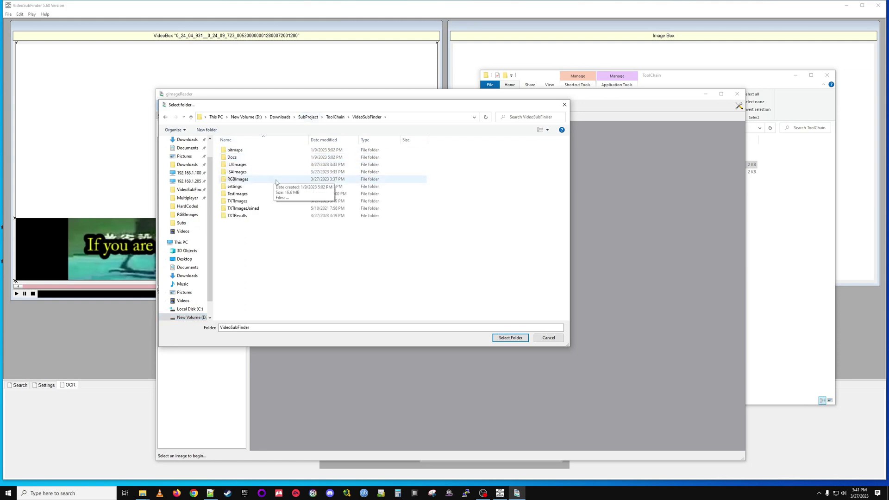
click(247, 204)
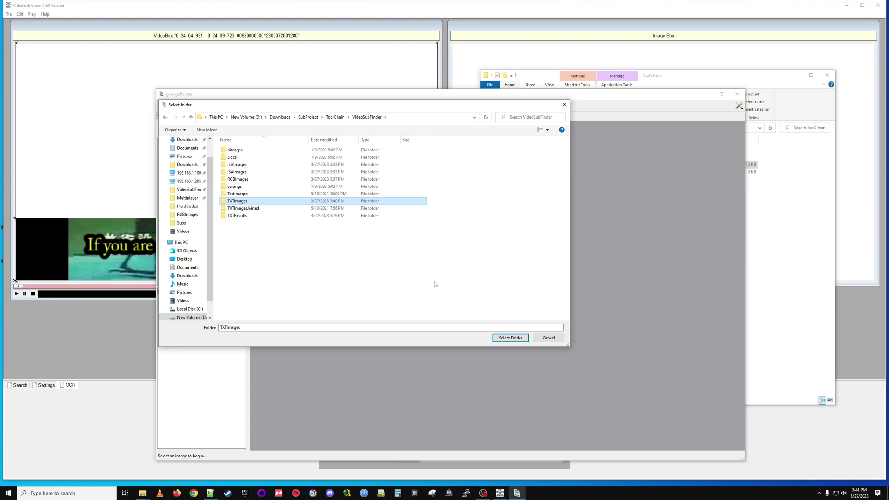
key(Return)
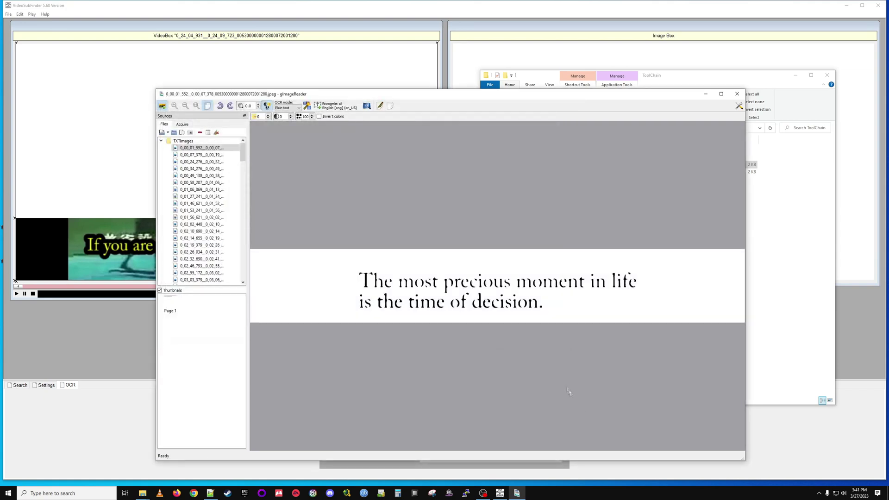
Preview several cleaned subtitle images down the list, including the Cabinet meeting frame.
click(209, 225)
scroll(212, 231, down, 2)
click(212, 230)
click(211, 246)
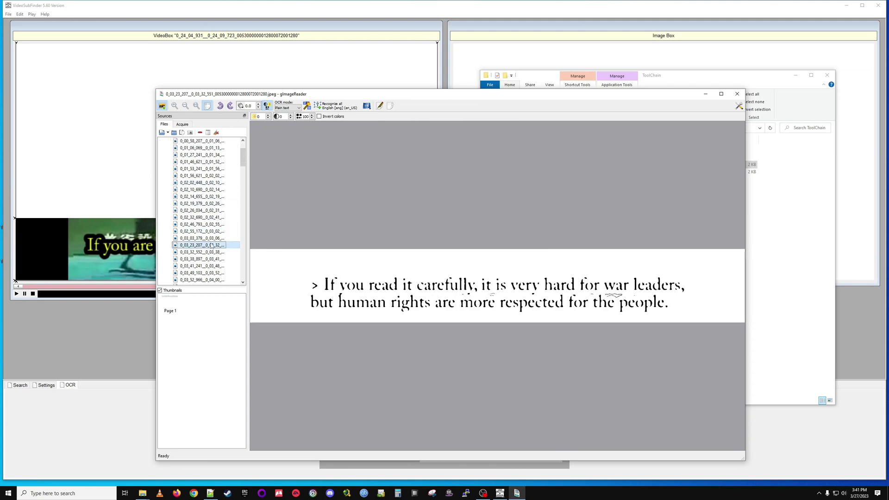
scroll(211, 246, down, 5)
click(211, 245)
click(211, 252)
scroll(211, 246, down, 5)
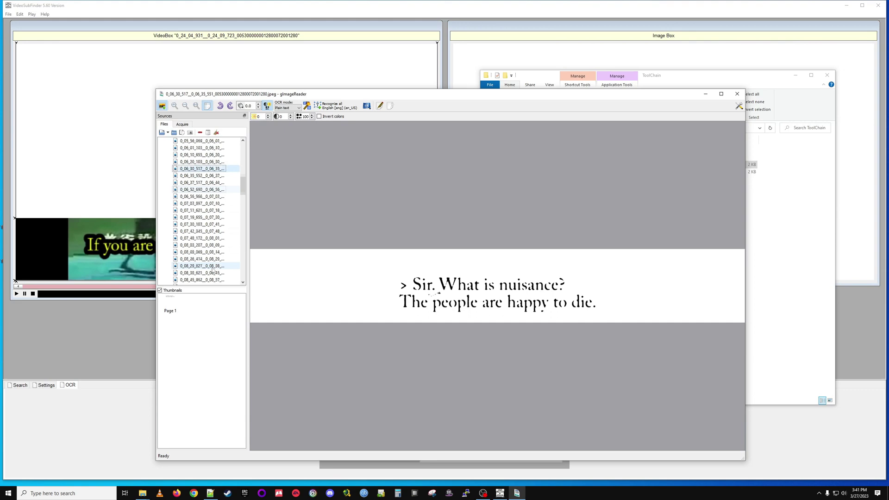
click(207, 224)
click(207, 238)
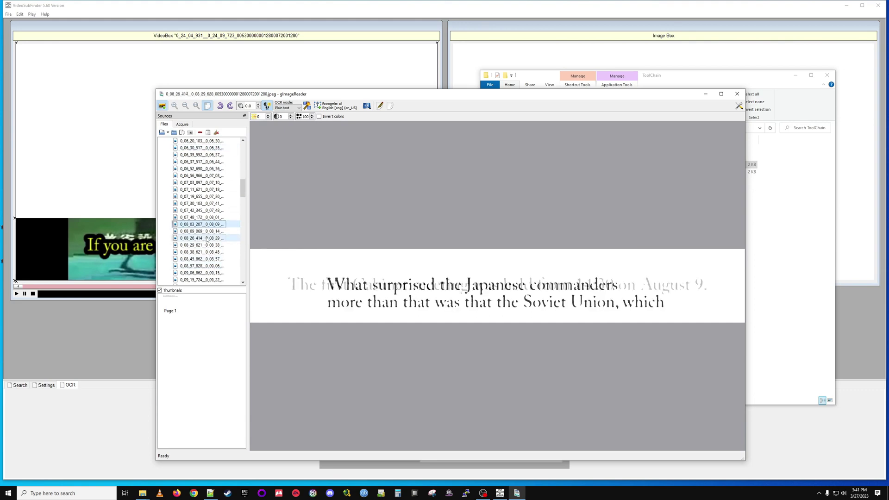
drag(242, 194, 243, 150)
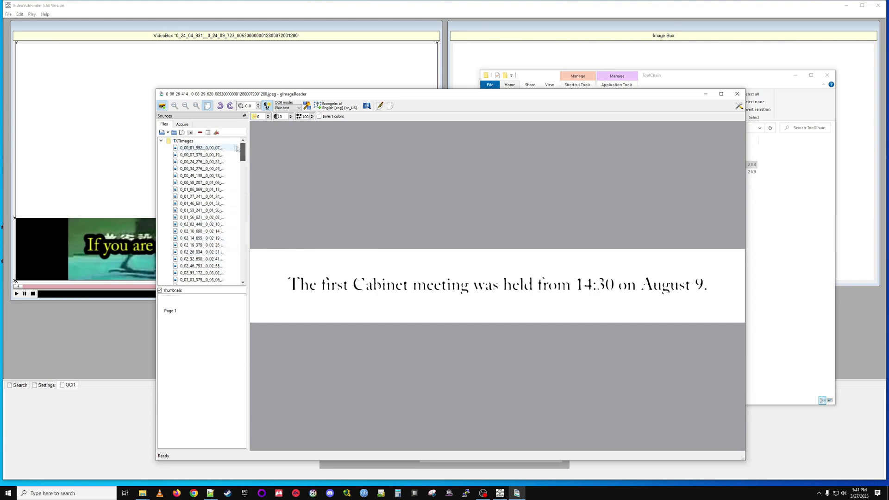
Batch-recognise the whole TXTImages folder with Recognize all > Batch mode, confirming with OK.
click(185, 141)
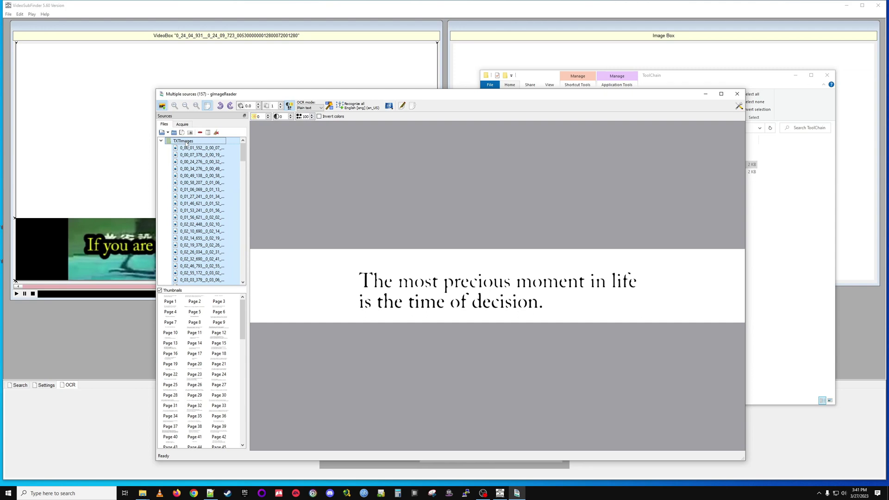
click(340, 106)
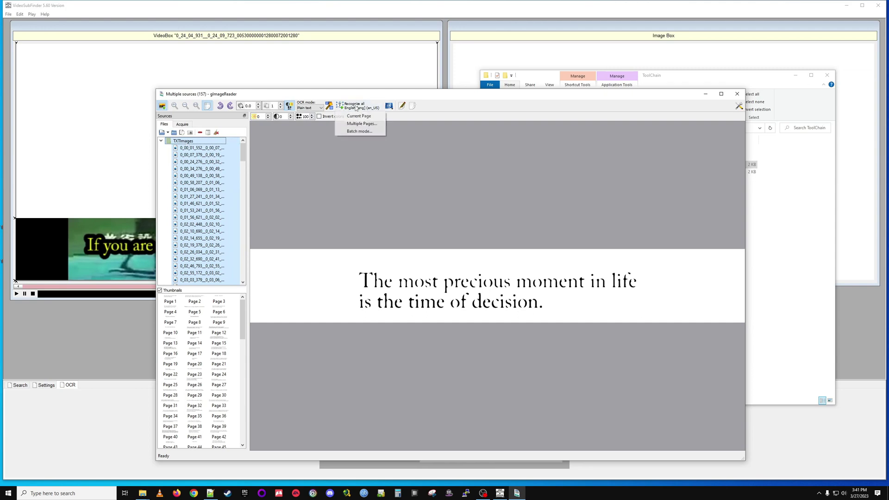
click(356, 132)
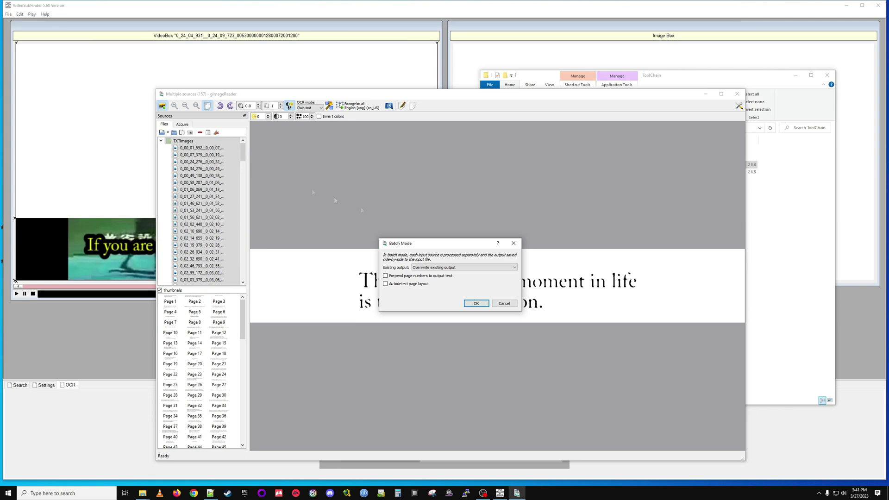
click(476, 303)
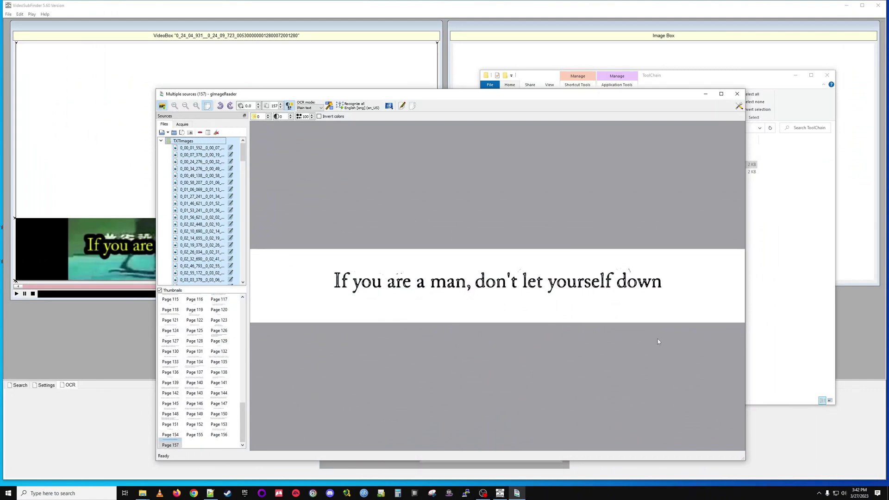
Open VideoSubFinder > TXTImages and check one subtitle image and one OCR text file.
click(665, 77)
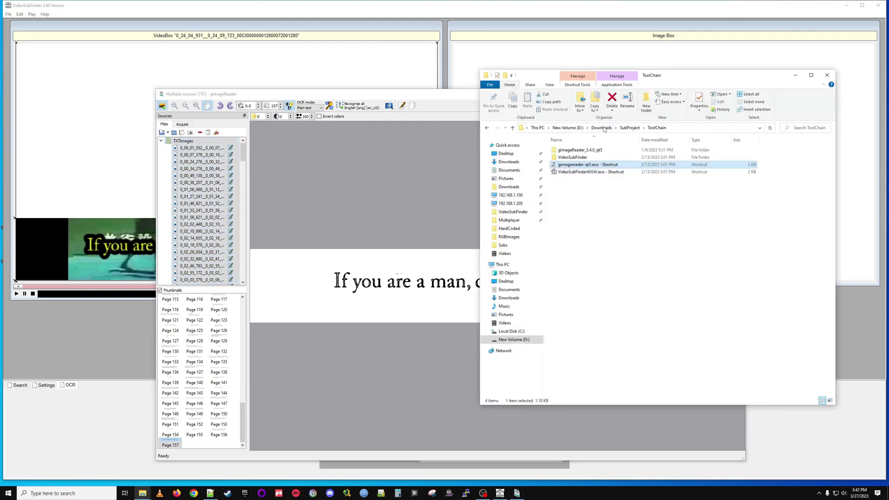
double_click(573, 158)
double_click(583, 200)
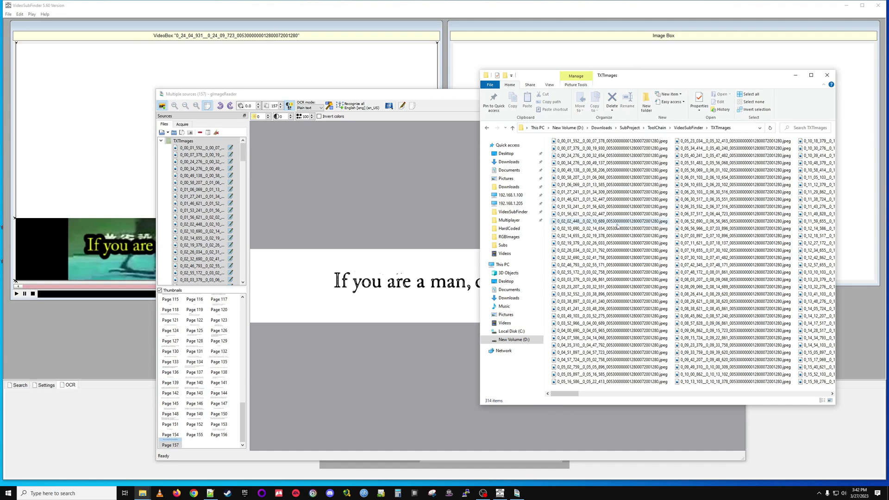
double_click(615, 222)
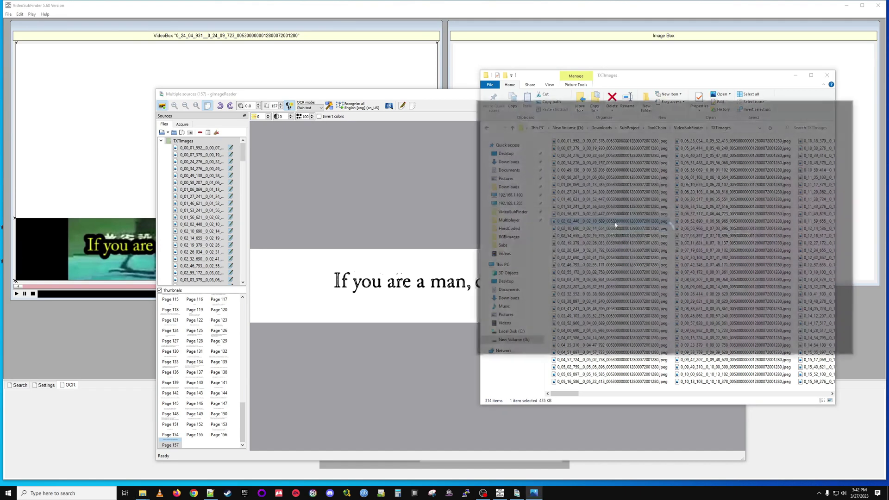
click(848, 106)
scroll(600, 246, right, 5)
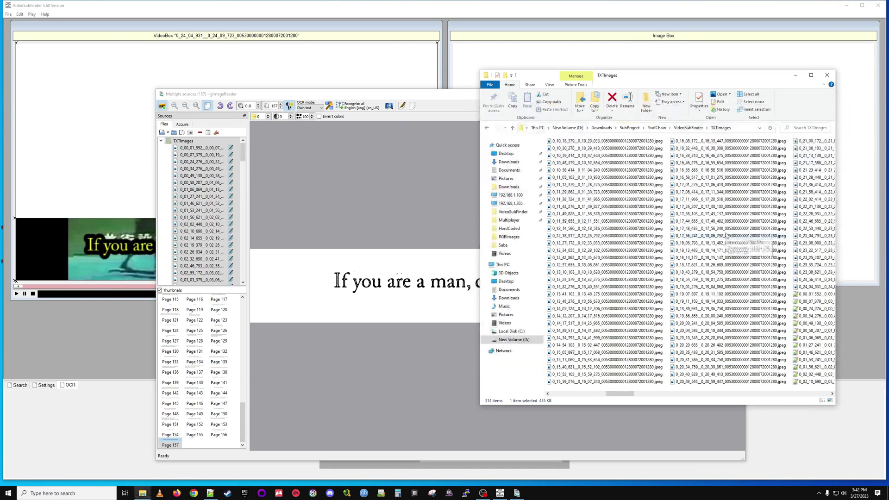
scroll(601, 246, right, 3)
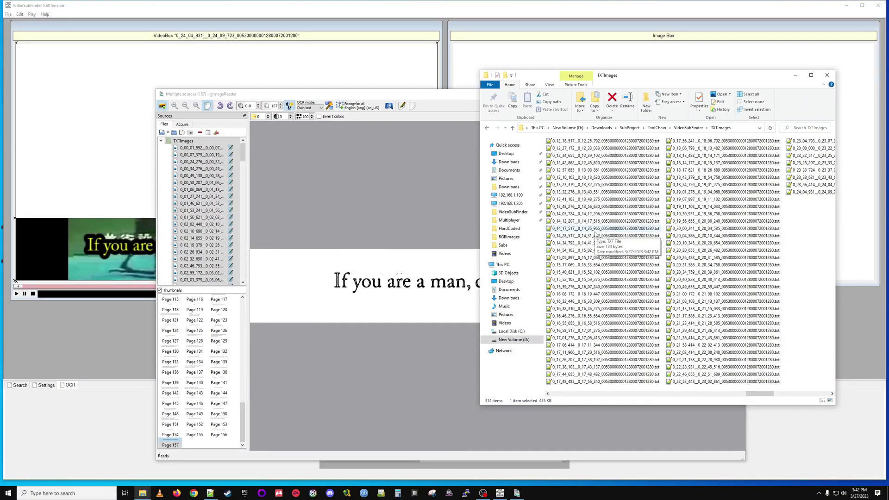
double_click(595, 231)
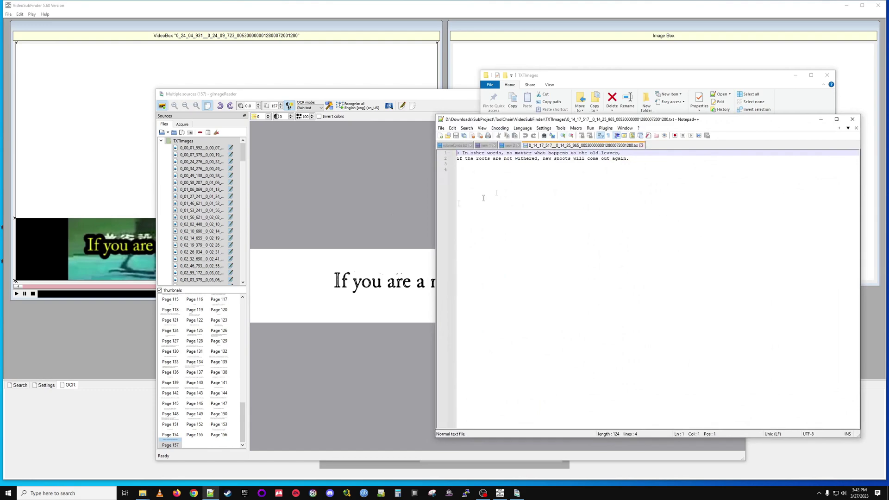
click(641, 145)
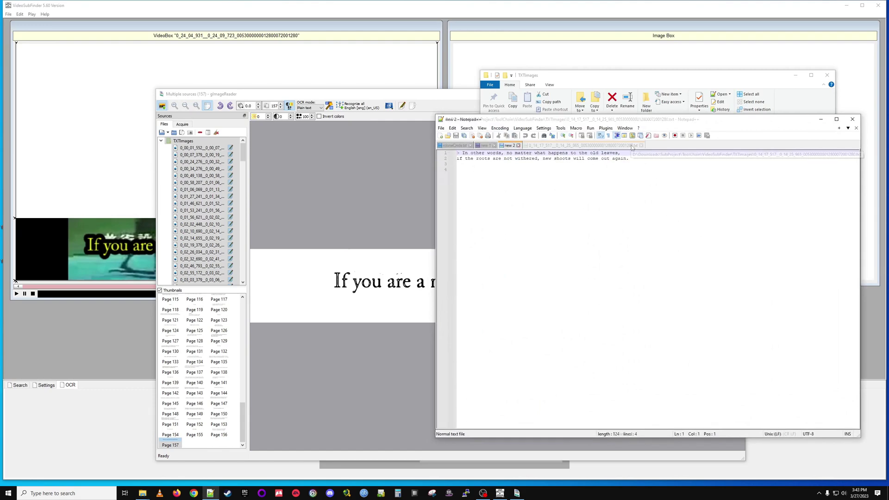
click(821, 120)
scroll(692, 216, up, 5)
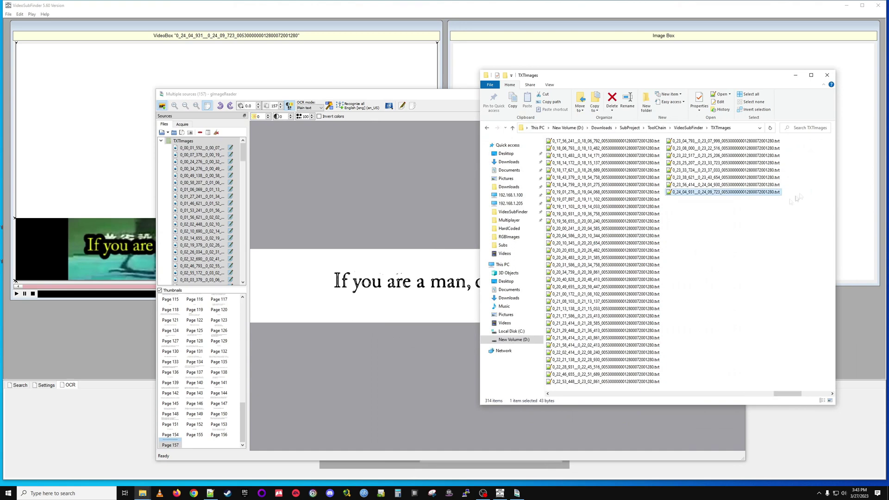
Select all 157 OCR .txt files and move them into the TXTResults folder.
click(692, 215)
click(576, 296)
key(shift+End)
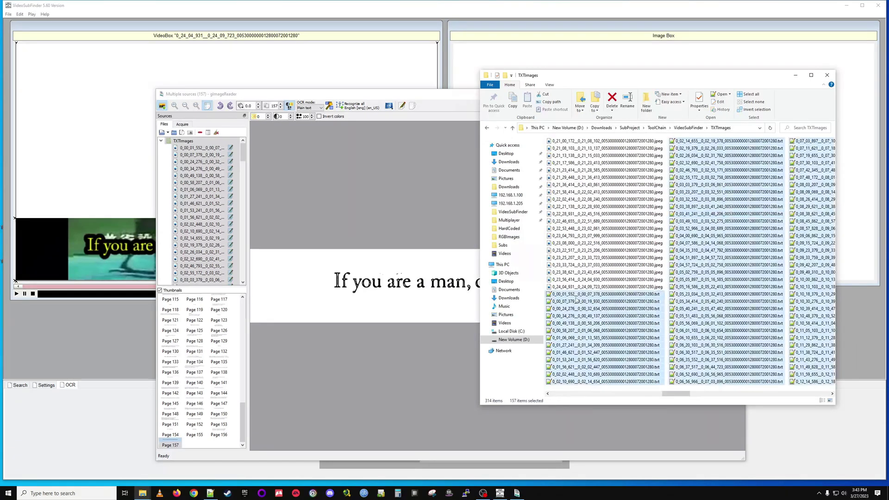
key(alt+Up)
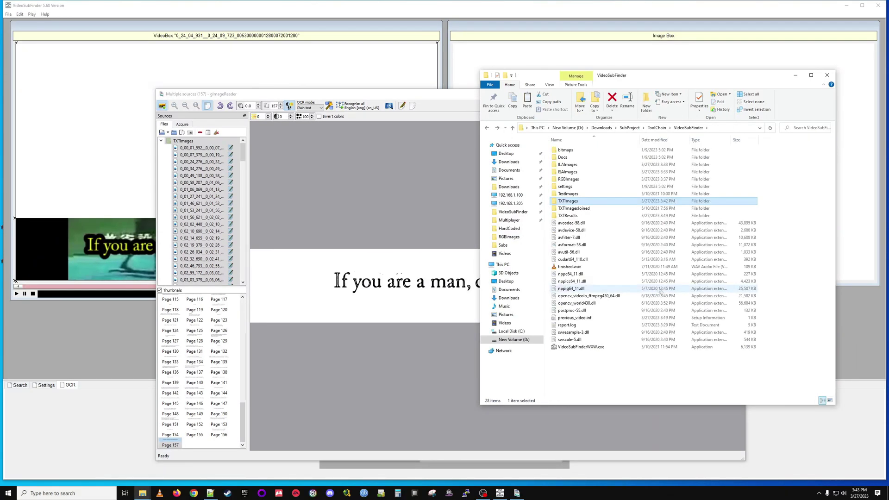
click(581, 217)
right_click(581, 217)
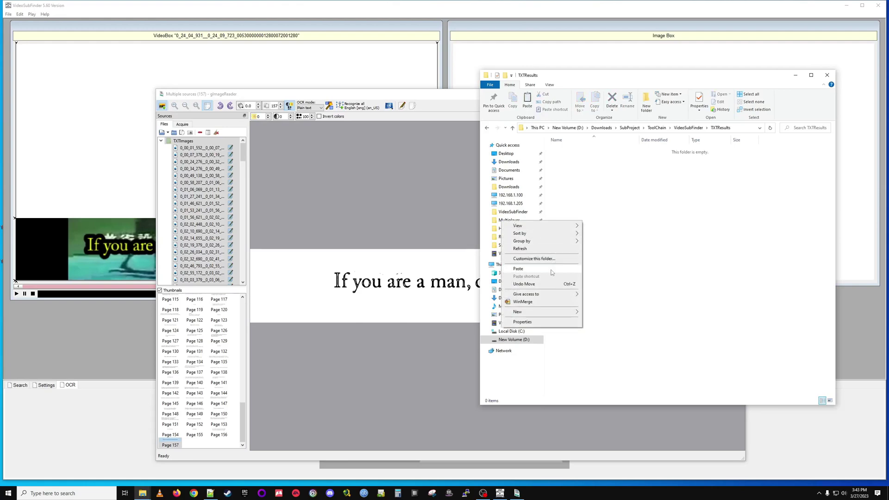
click(537, 224)
key(ctrl+a)
Close gImageReader and minimise the file browser to reveal VideoSubFinder.
click(435, 96)
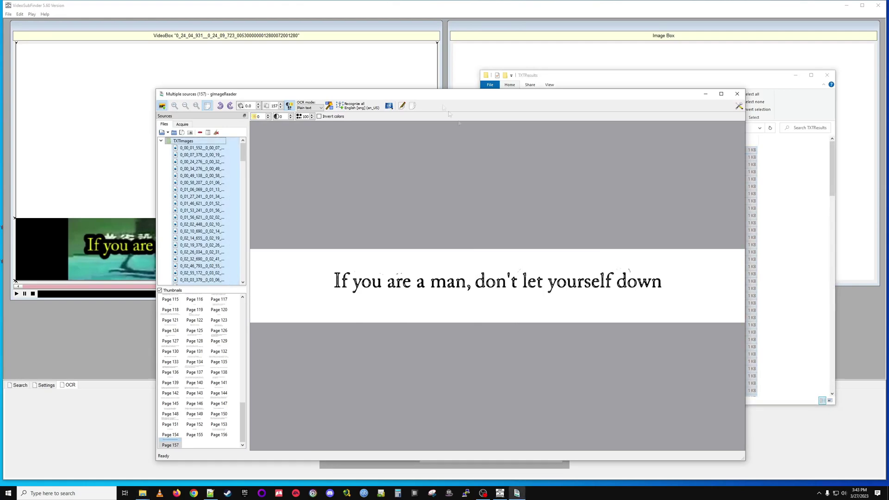
click(737, 94)
click(796, 75)
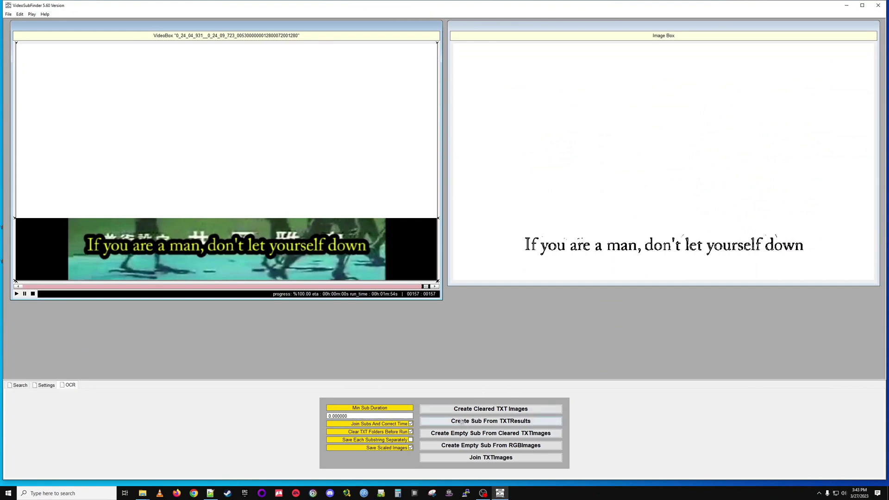
Create subtitles from TXTResults and save them as Episode25.srt in SubProject\Subs.
click(476, 421)
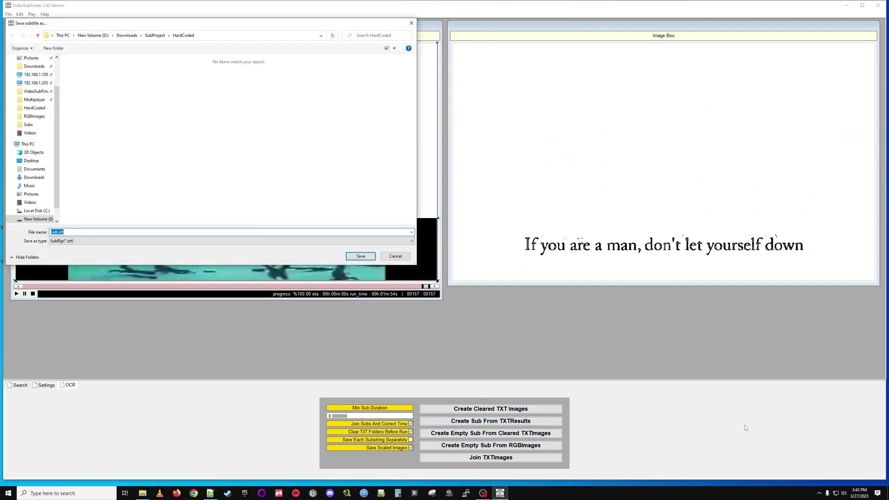
click(155, 35)
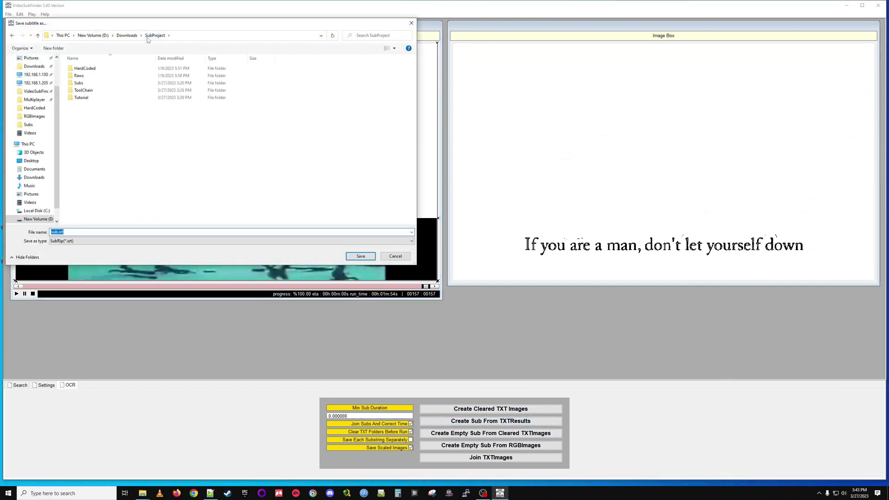
double_click(102, 84)
scroll(102, 139, down, 1)
click(86, 221)
click(70, 232)
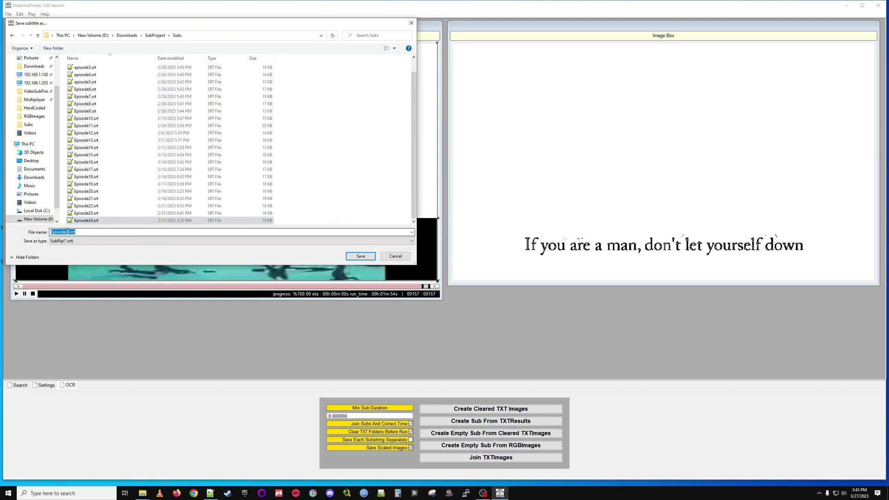
key(BackSpace)
text(5)
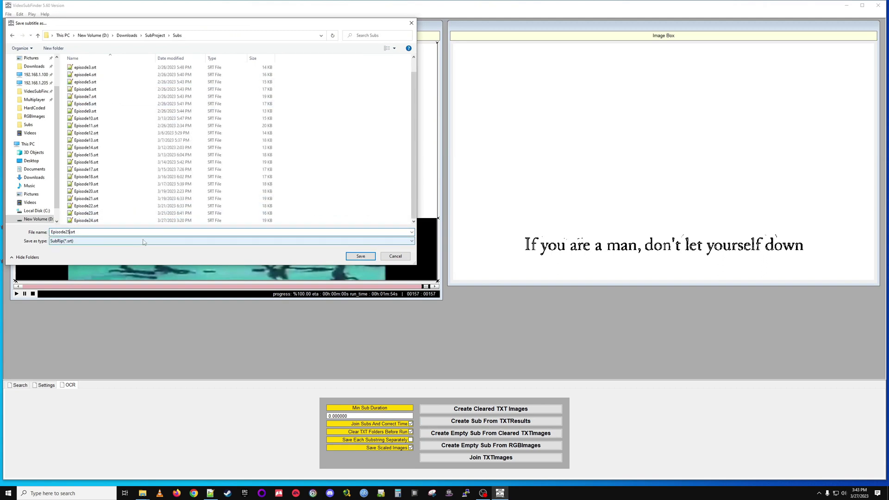
click(360, 256)
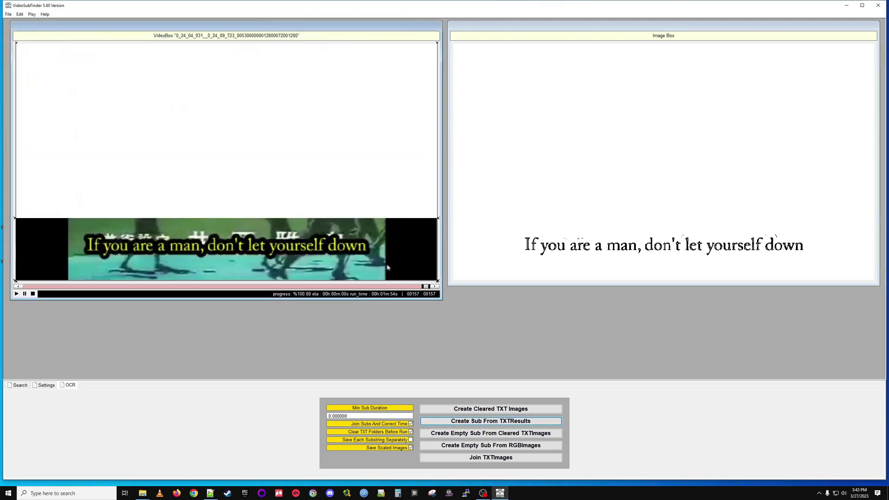
From File Explorer's SubProject\Subs folder, open Episode25.srt in Notepad++.
click(846, 5)
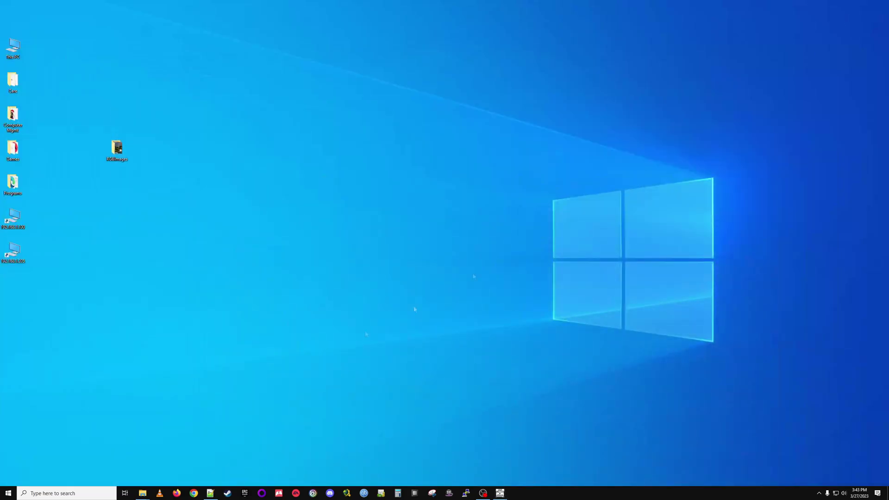
mouse_move(138, 496)
click(121, 466)
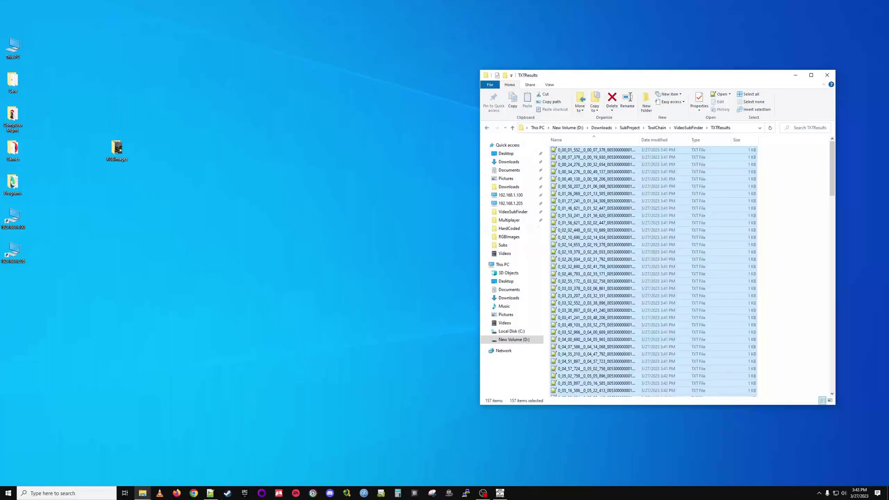
click(657, 128)
click(629, 127)
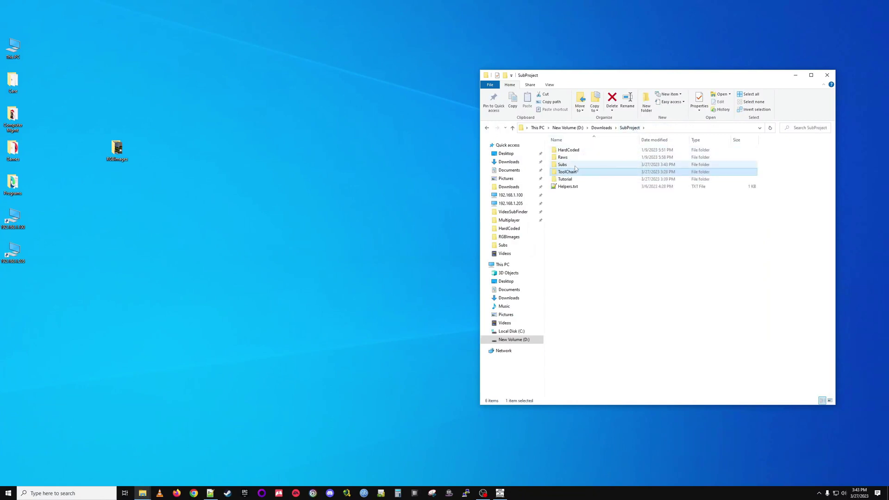
double_click(576, 167)
click(571, 334)
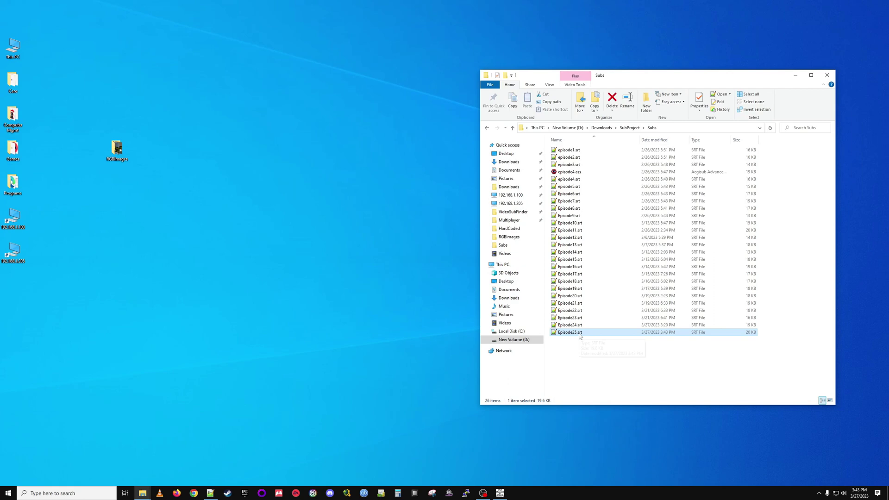
double_click(579, 334)
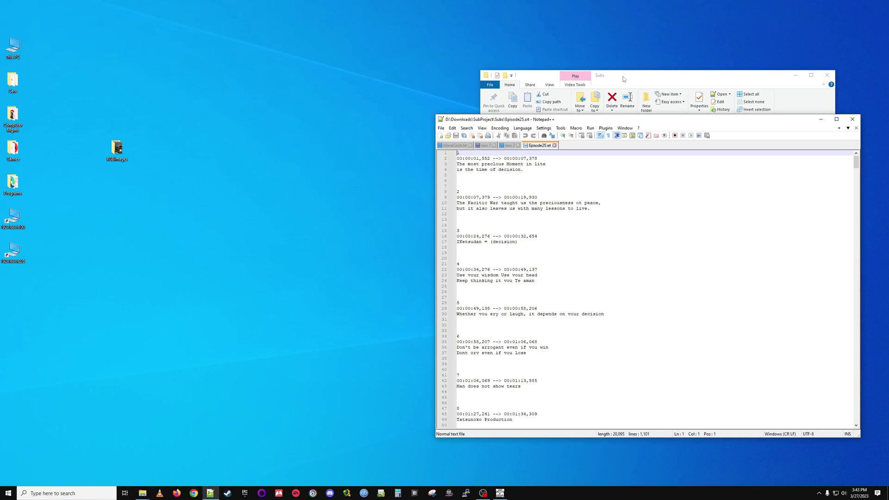
drag(623, 79, 230, 79)
Open Episode24.srt for comparison and paste corrected lines over Episode25.srt's opening entries.
double_click(185, 324)
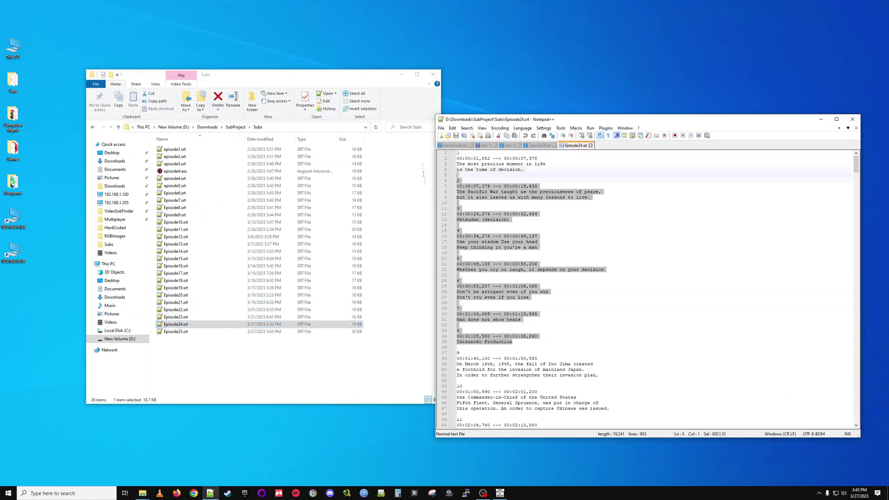
click(536, 146)
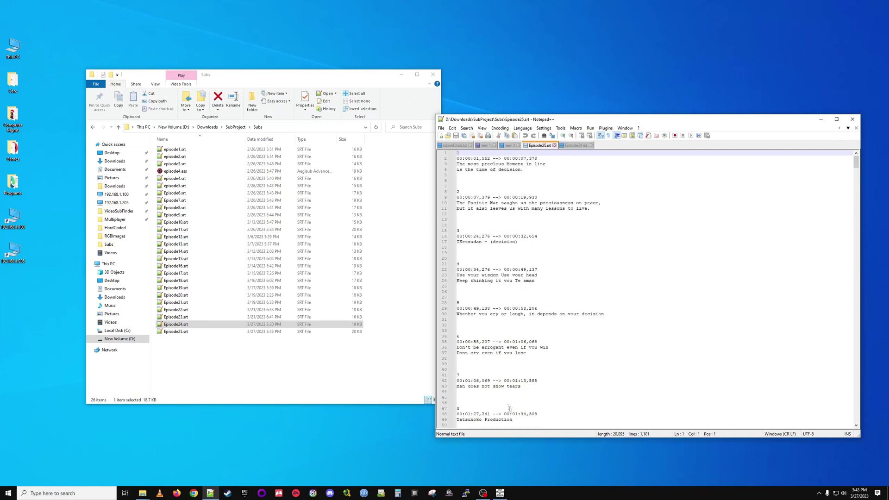
drag(513, 419, 566, 153)
key(ctrl+v)
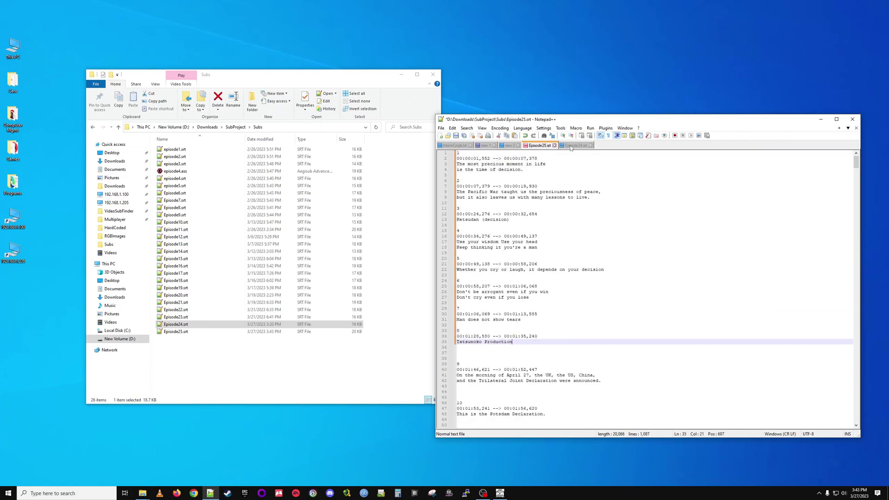
key(ctrl+shift+Home)
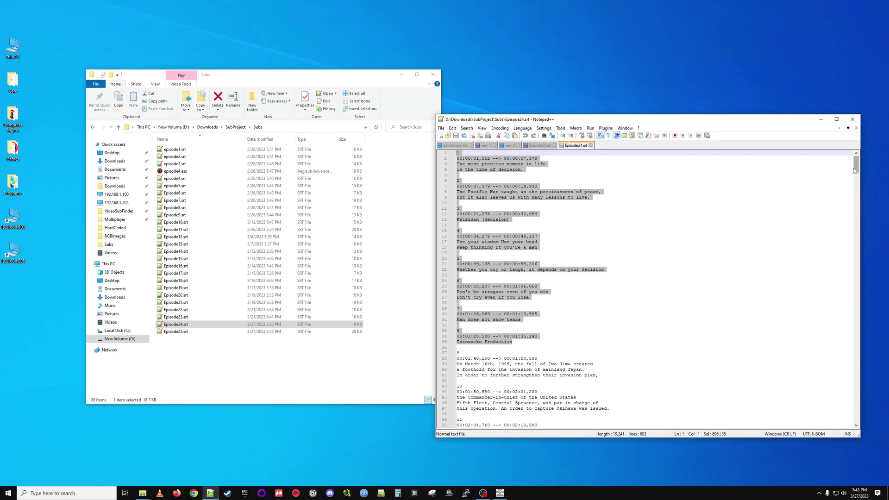
Select and copy Episode 24's closing subtitles 157–161.
key(ctrl+Tab)
key(ctrl+End)
key(shift+Up)
key(shift+Up)
key(shift+Up)
key(shift+Up)
key(shift+Up)
key(shift+Up)
key(shift+Up)
key(shift+Up)
key(shift+Up)
key(shift+Up)
key(shift+Up)
key(shift+Up)
key(shift+Up)
key(shift+Up)
key(shift+Up)
key(shift+Up)
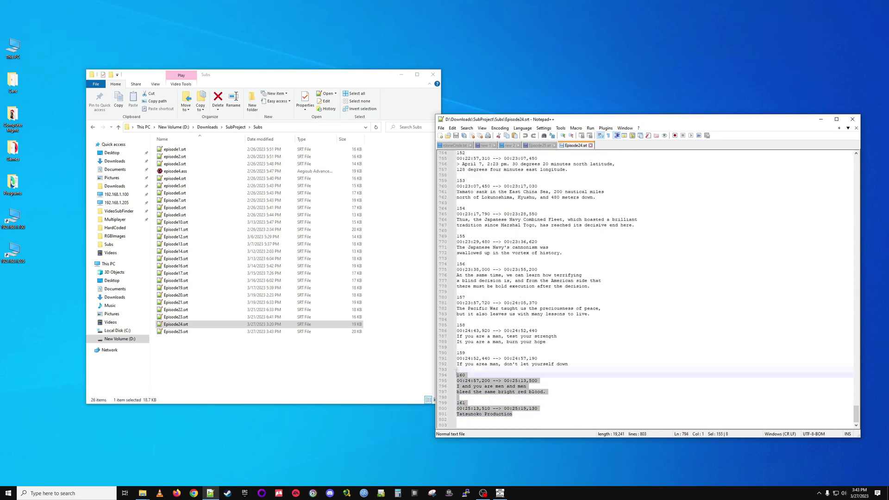
key(shift+Up)
key(shift+Up)
key(shift+Up)
key(shift+Up)
key(shift+Up)
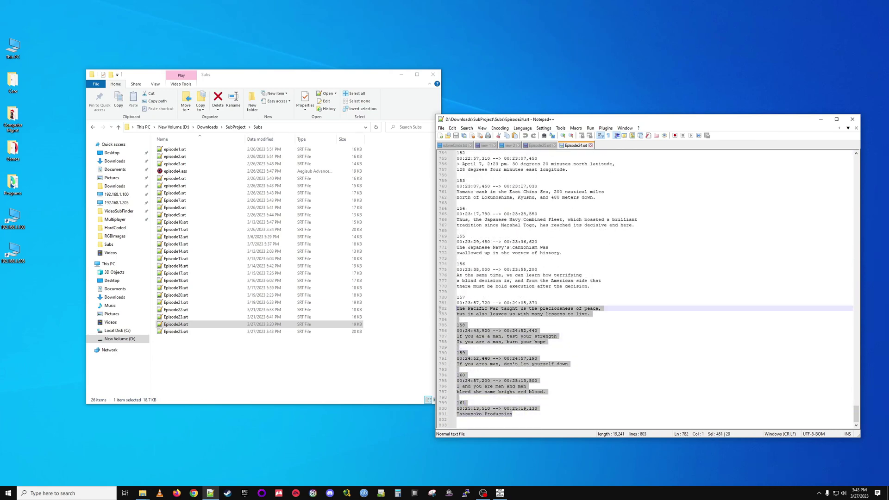
key(ctrl+End)
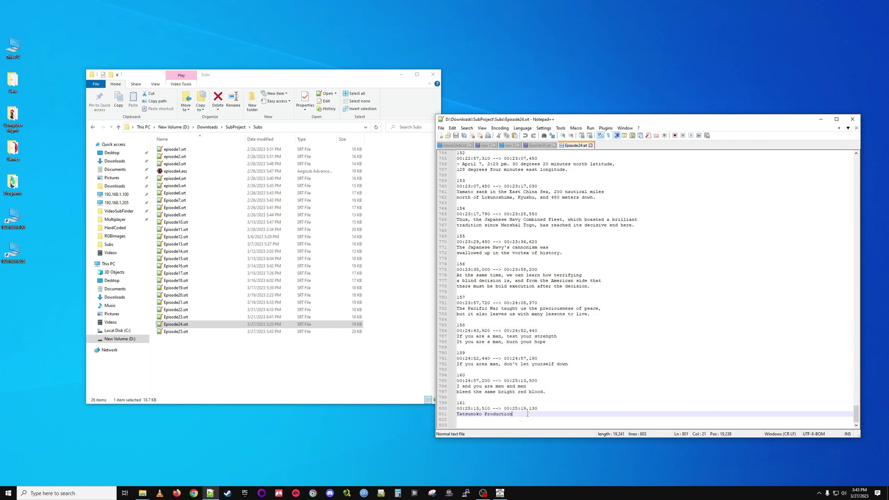
key(shift+Up)
key(shift+Up)
key(shift+Up)
key(shift+Up)
key(shift+Up)
key(shift+Up)
key(shift+Up)
key(shift+Up)
key(shift+Up)
key(shift+Up)
key(shift+Up)
key(shift+Up)
key(shift+Up)
key(shift+Up)
key(shift+Up)
key(shift+Up)
key(shift+Up)
key(shift+Up)
key(shift+Up)
key(shift+Up)
Paste them over Episode25.srt's final garbled subtitles and save the file.
click(540, 146)
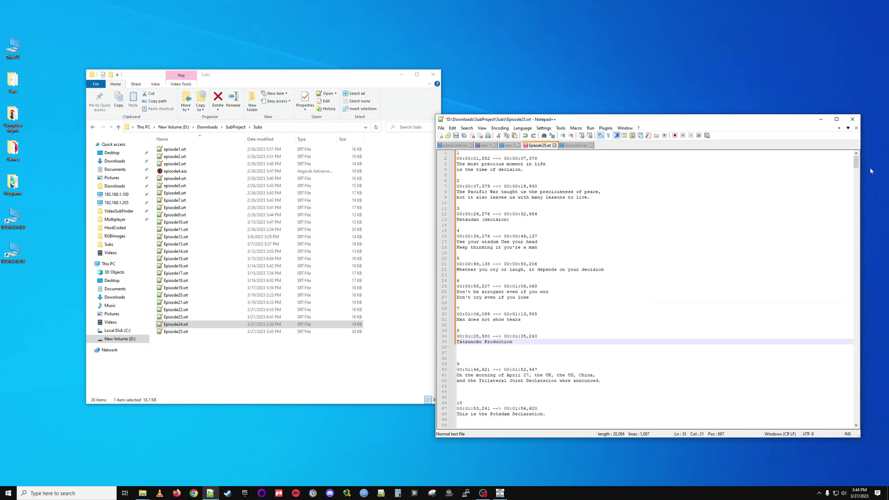
drag(856, 160, 857, 416)
click(594, 404)
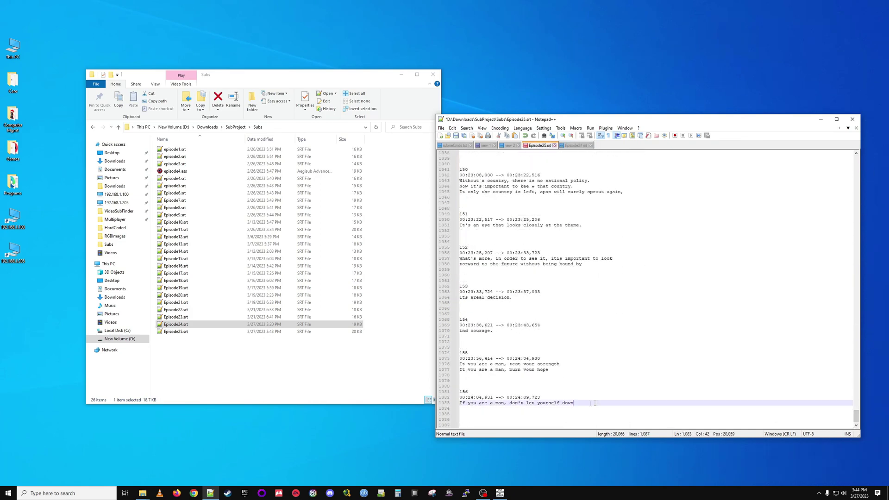
key(shift+Up)
key(shift+Up)
key(shift+Up)
key(shift+Up)
key(shift+Up)
key(shift+Up)
key(shift+Up)
key(shift+Up)
key(shift+Up)
key(shift+Home)
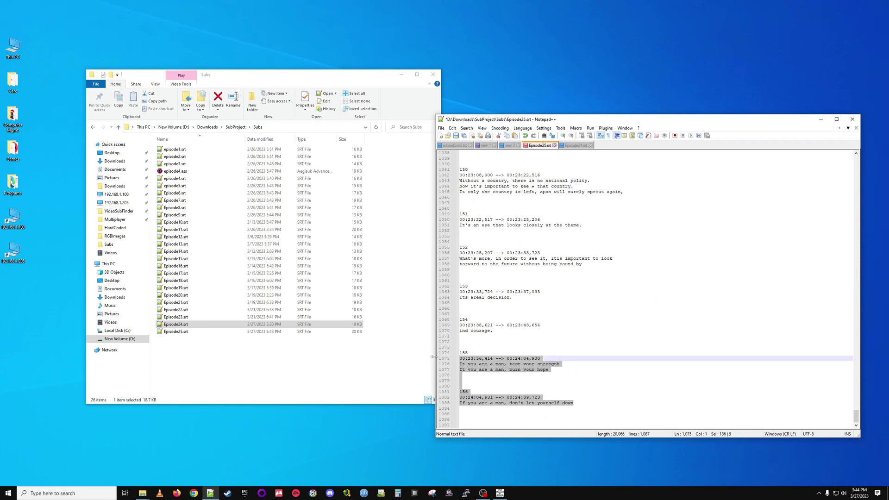
text(155\n00:23:57,720 --> 00:24:05,370\nThe Pacific War taught us the preciousness of peace,\nbut it also leaves us with many lessons to live.\n\n158\n00:24:43,920 --> 00:24:52,440\nIf you are a man, test your strength\nIt you are a man, burn your hope\n\n159\n00:24:52,440 --> 00:24:57,190\nIf you area man, don't let yourself down\n\n160\n00:24:57,200 --> 00:25:13,500\nI and you are men and men\nbleed the same bright red blood.\n\n161\n00:25:13,510 --> 00:25:19,130\nTatsunoko Production)
key(ctrl+s)
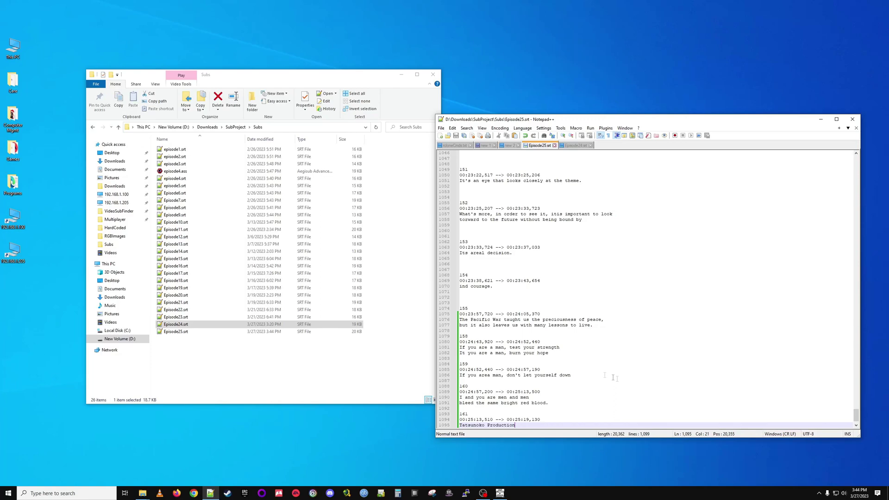
Check the pasted subtitle 158, then go up to the SubProject folder in File Explorer.
click(462, 331)
double_click(463, 336)
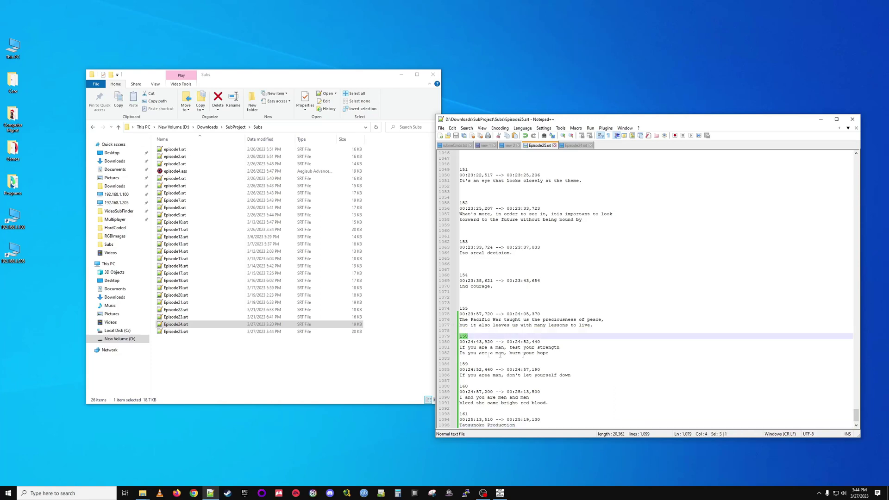
drag(855, 416, 843, 155)
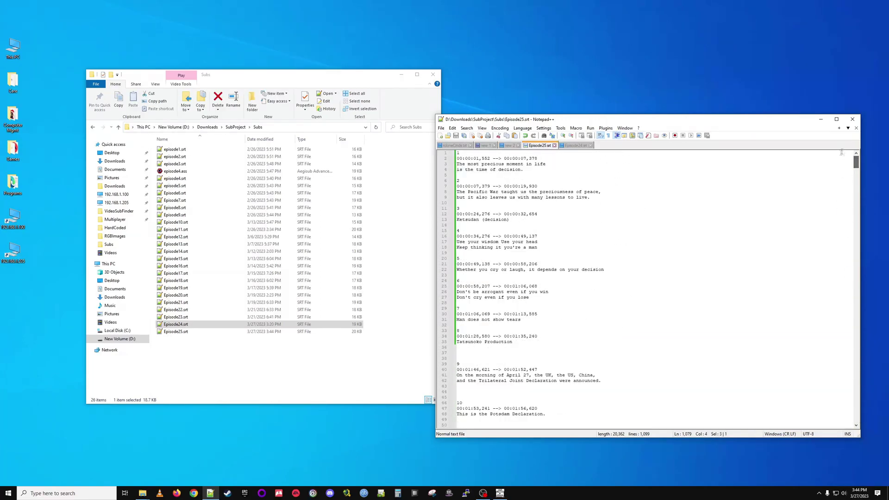
click(235, 127)
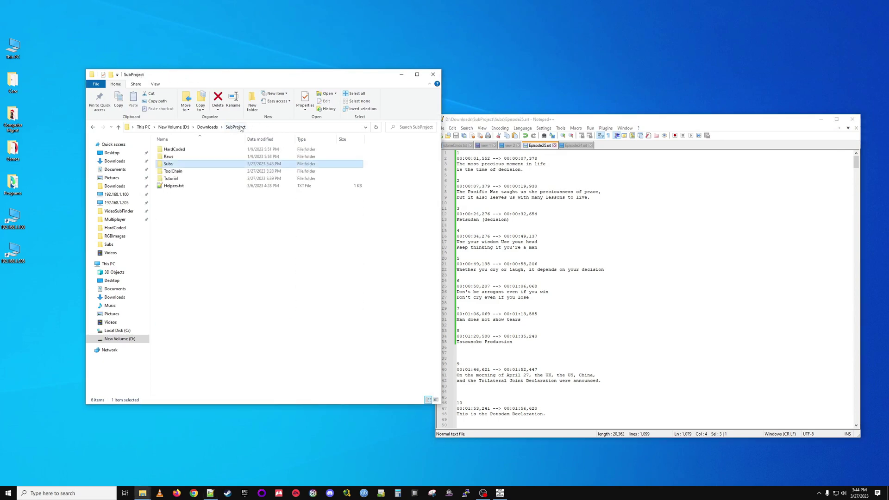
Play HardCoded\Ketsudan 25.mp4 in Media Player Classic, muted and paused.
double_click(190, 152)
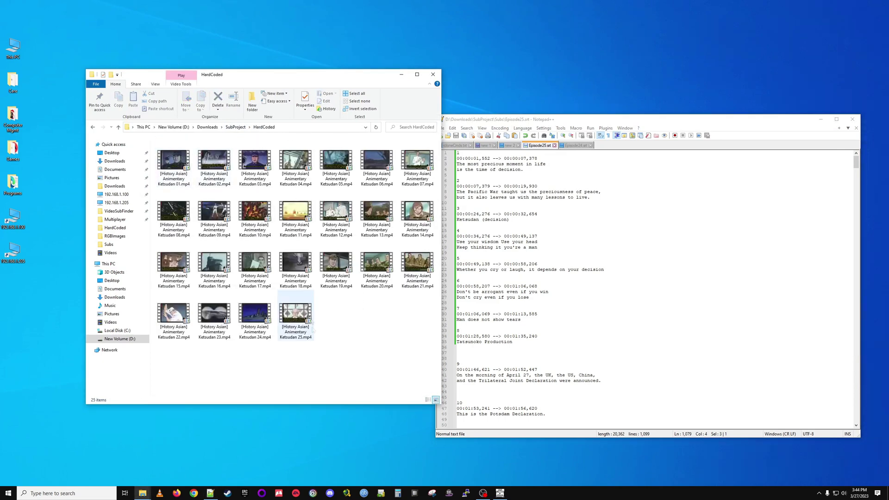
double_click(309, 327)
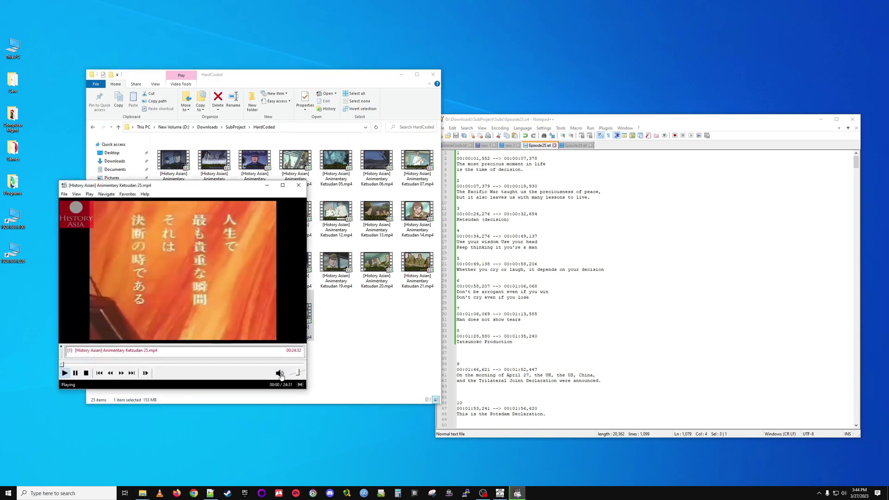
click(280, 373)
click(281, 324)
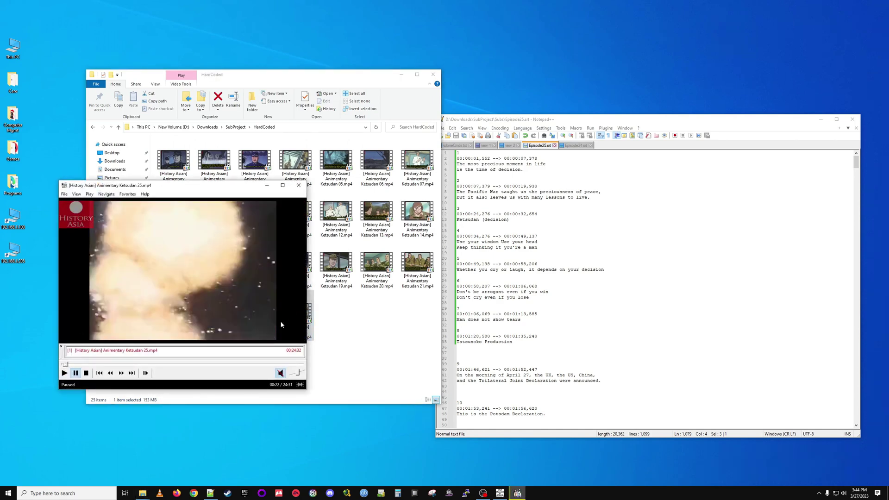
Step ahead through the title card and subtitles to compare them with Episode25.srt.
key(Right)
key(Right)
key(Right)
key(Right)
key(Right)
key(Right)
key(Right)
key(Right)
key(Right)
key(Right)
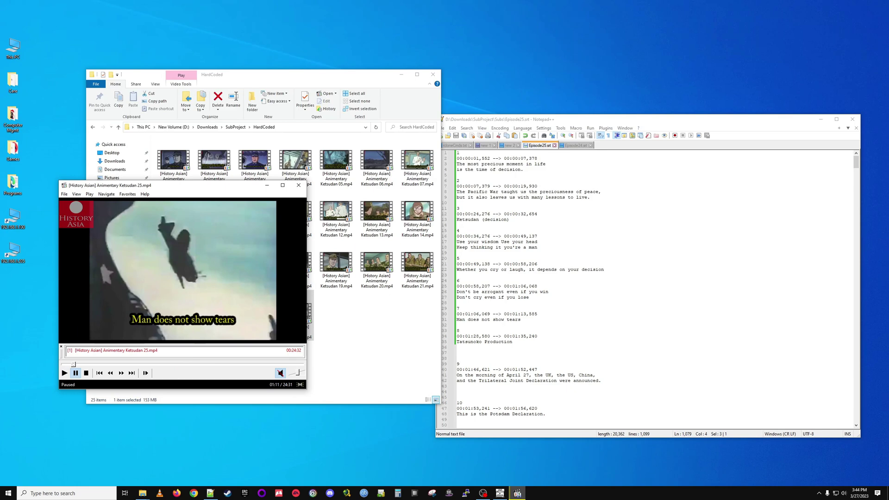
key(Right)
key(Right)
key(Right)
key(Right)
key(Right)
key(Right)
key(Right)
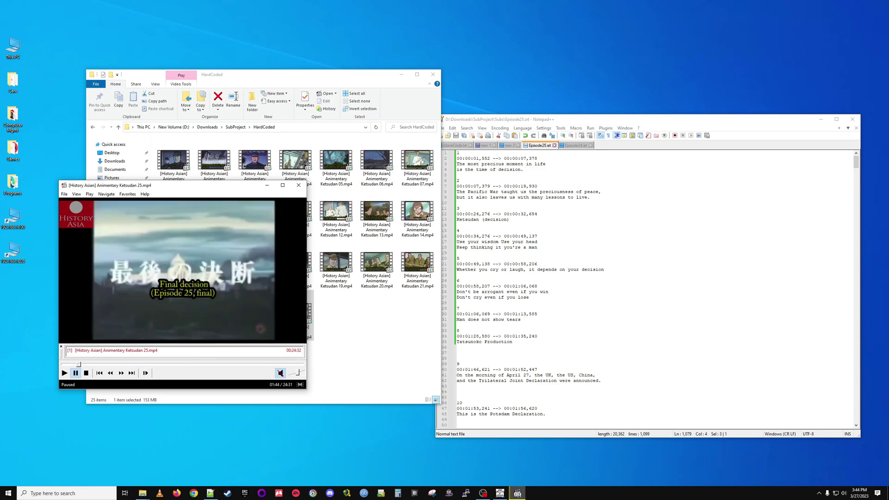
key(Right)
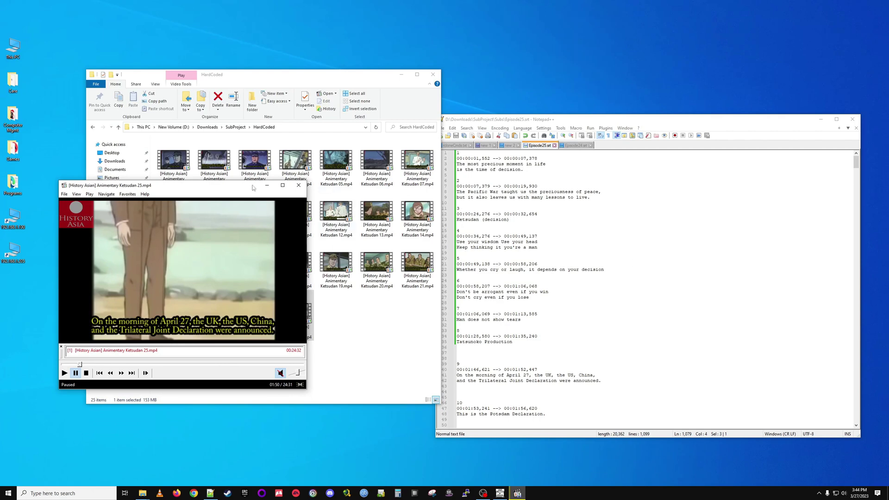
drag(253, 188, 374, 248)
click(401, 74)
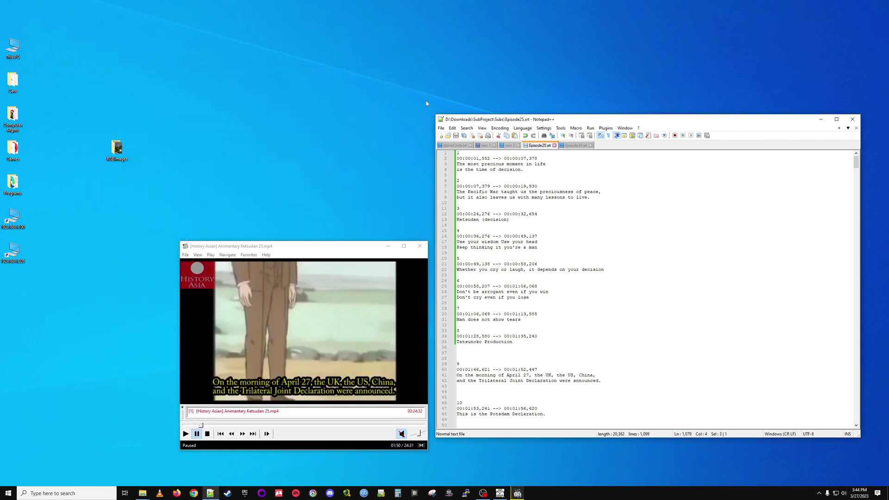
scroll(576, 263, down, 9)
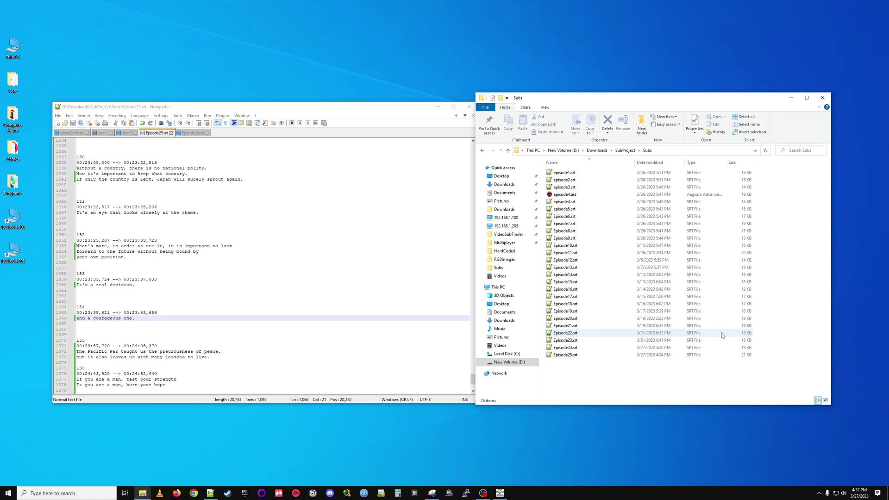
Open Episode25.srt in Aegisub as UTF-8 and run the Spell Checker on it.
right_click(566, 355)
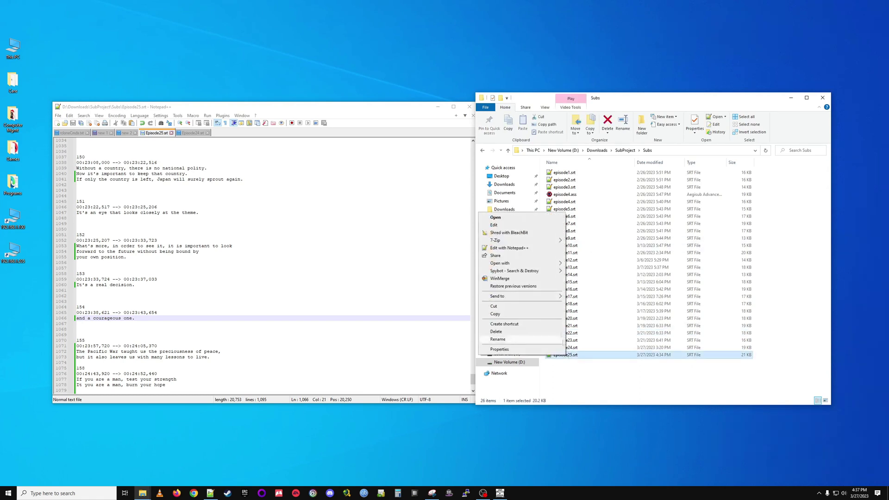
mouse_move(531, 265)
click(579, 266)
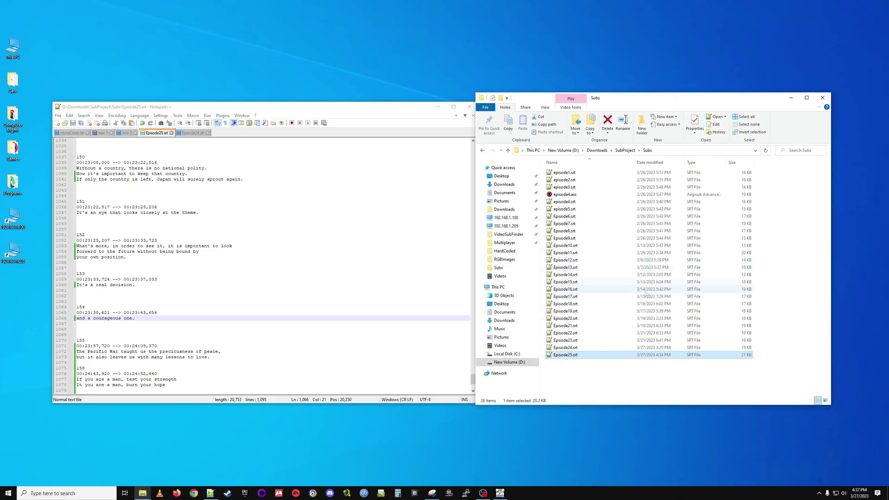
key(Return)
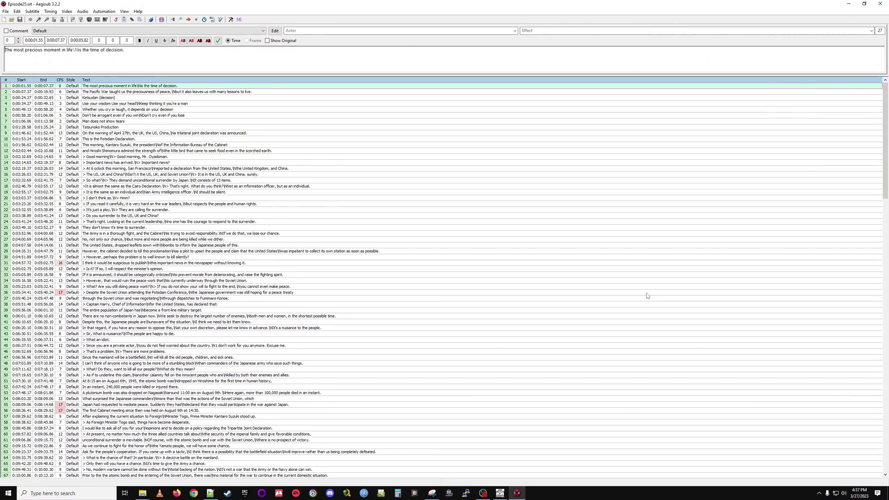
click(220, 20)
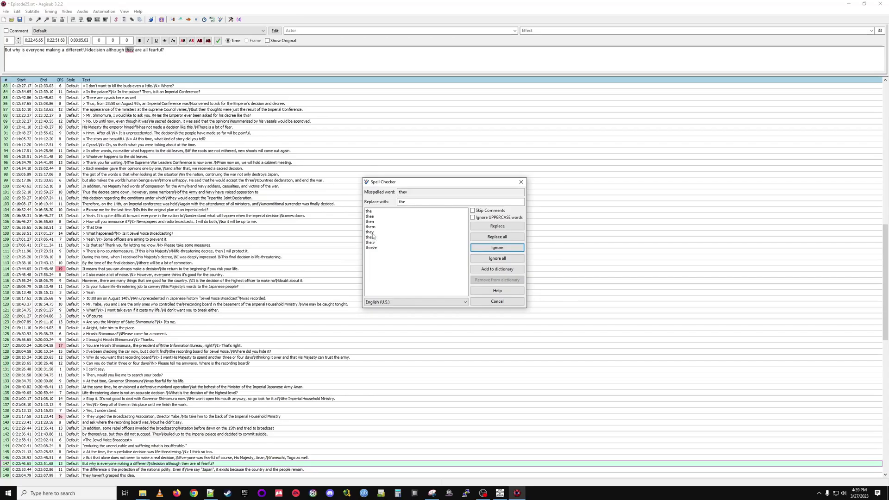
Save the spell-checked subtitles and load the raw Ketsudan 25 video in Aegisub.
click(488, 247)
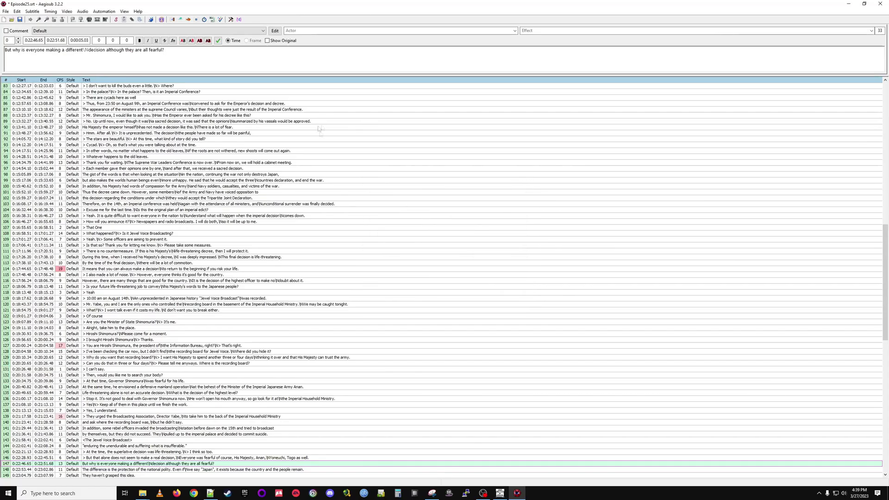
click(20, 19)
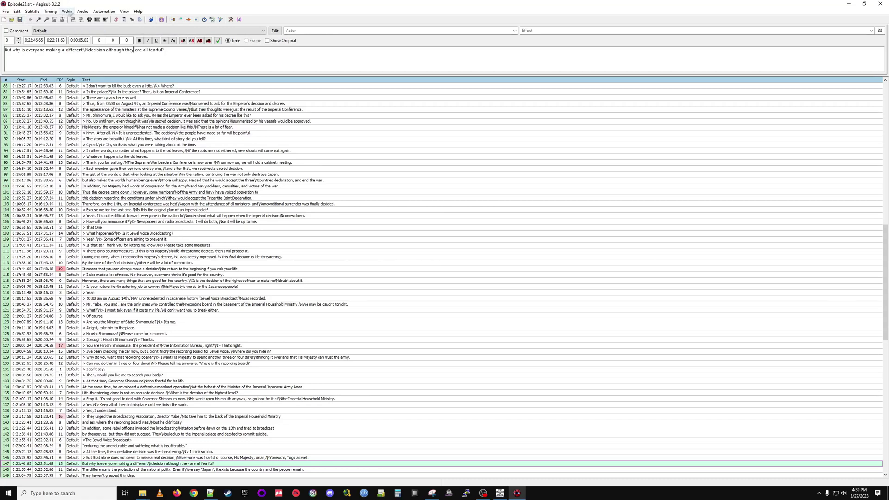
click(66, 11)
click(81, 21)
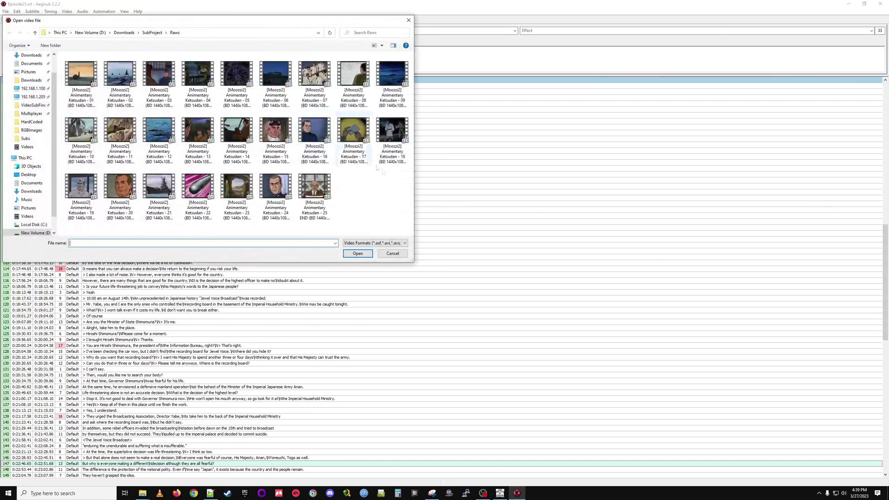
double_click(327, 193)
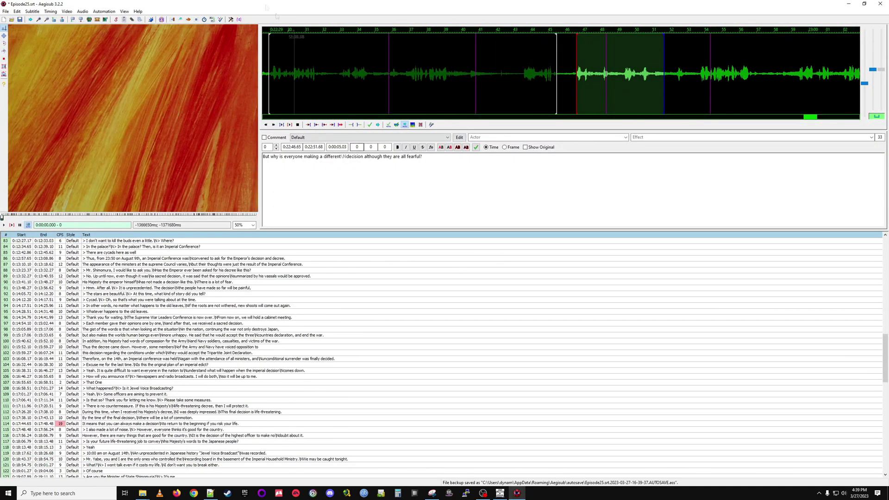
Play from subtitle 9, step to frame 2604 to check its timing, and save.
scroll(162, 307, up, 20)
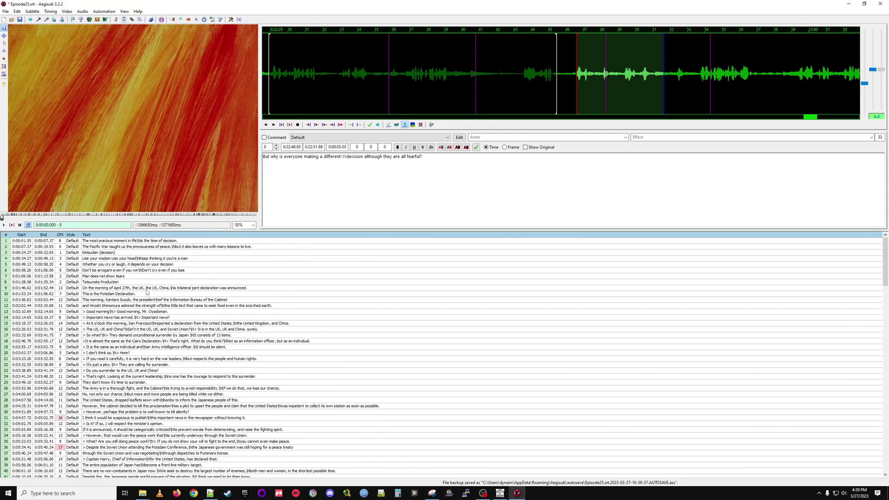
click(146, 290)
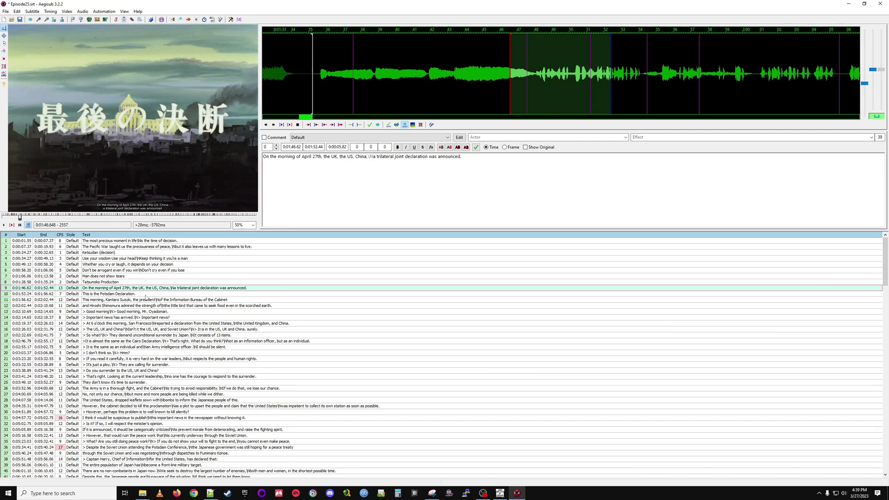
click(4, 225)
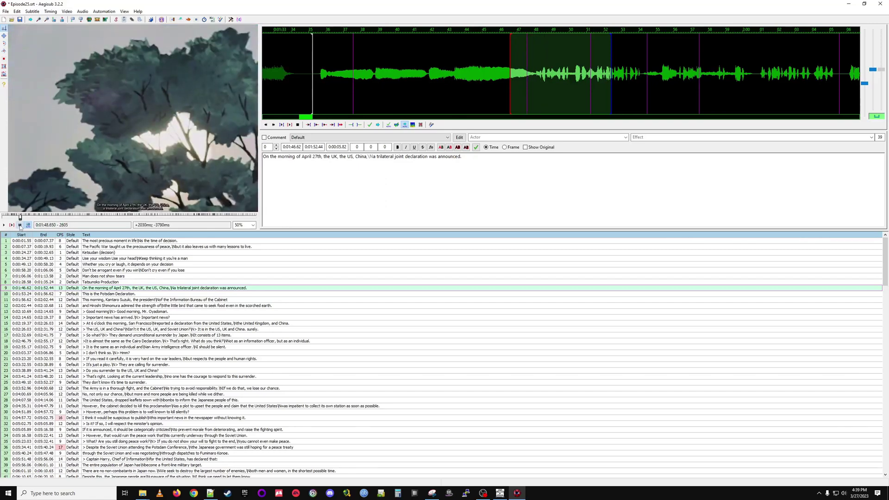
click(19, 226)
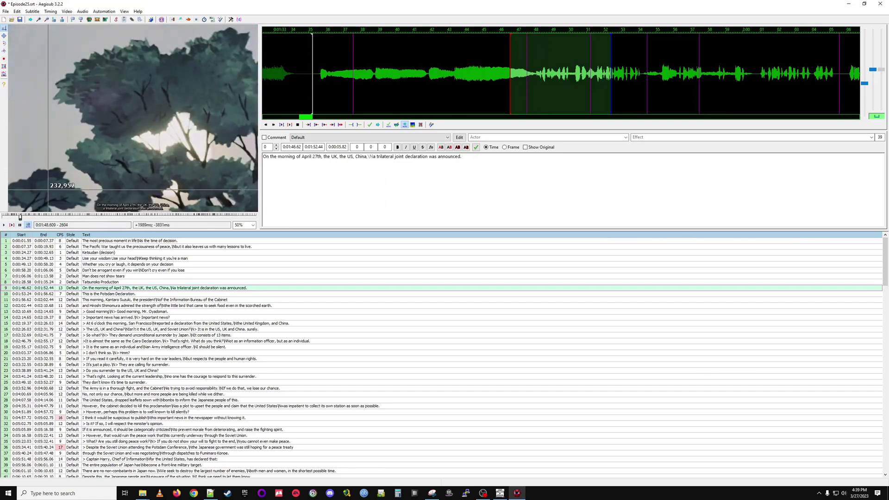
key(Left)
key(Left)
key(Left)
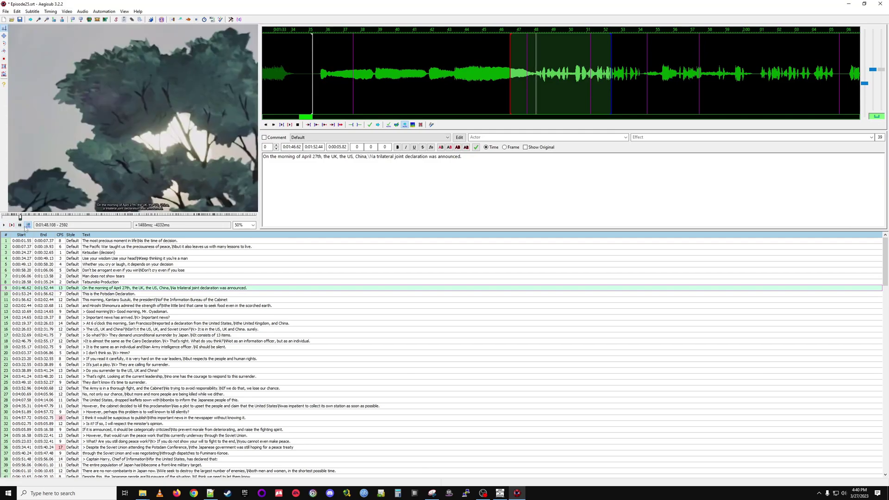
key(shift+Right)
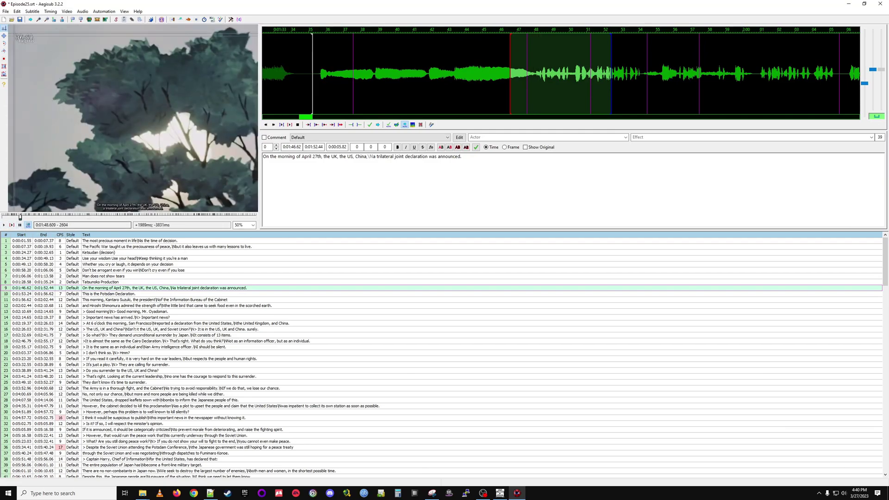
click(19, 21)
scroll(170, 307, down, 15)
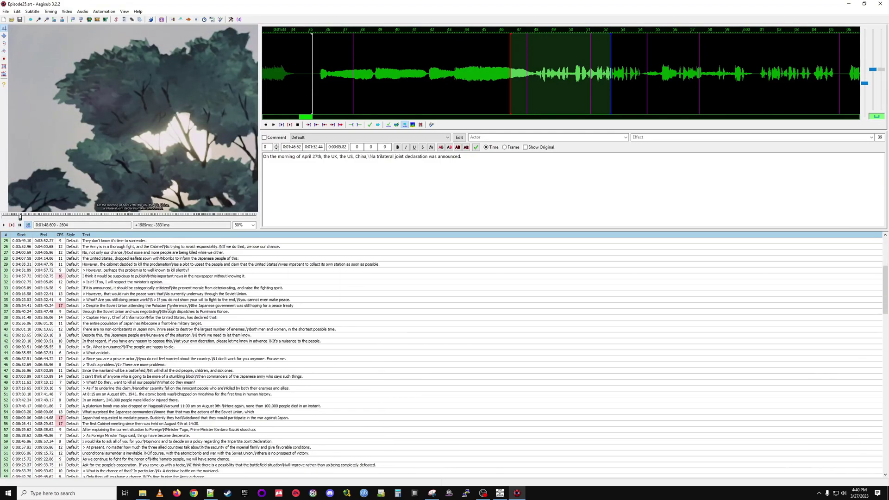
scroll(170, 307, down, 20)
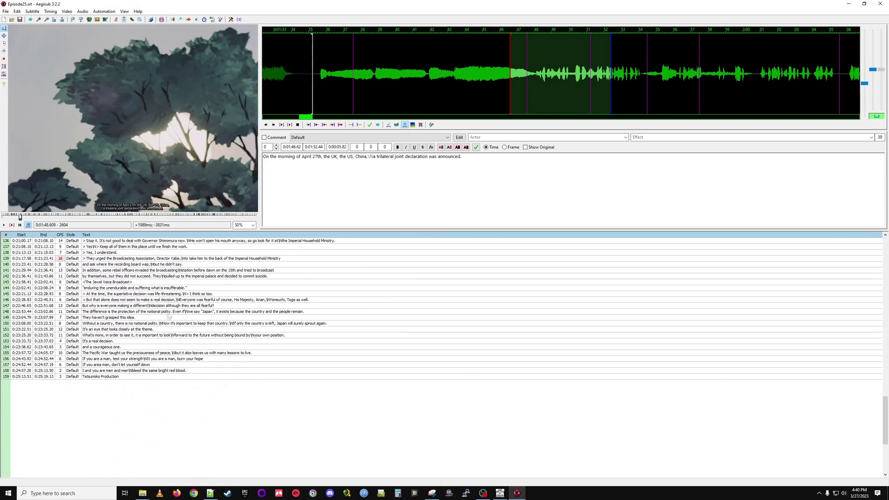
Shift lines 9–154 forward by 0:00:01.70 with Shift Times, then play line 9.
click(120, 349)
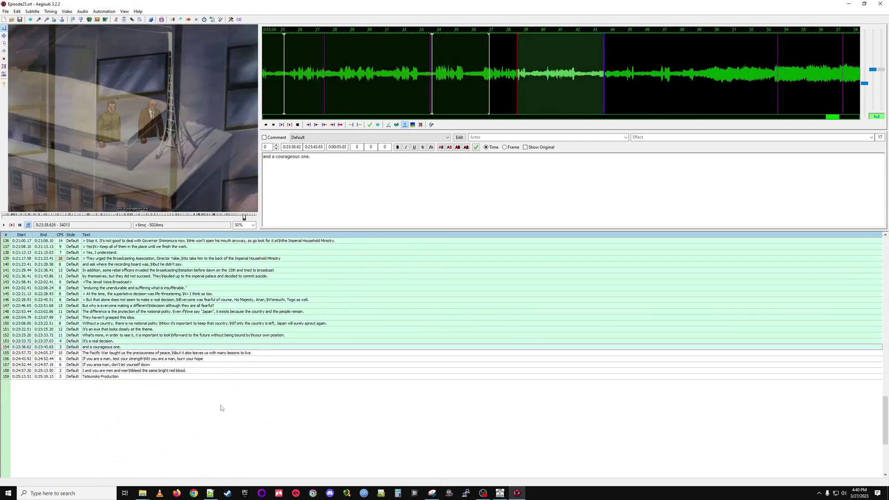
scroll(221, 408, up, 20)
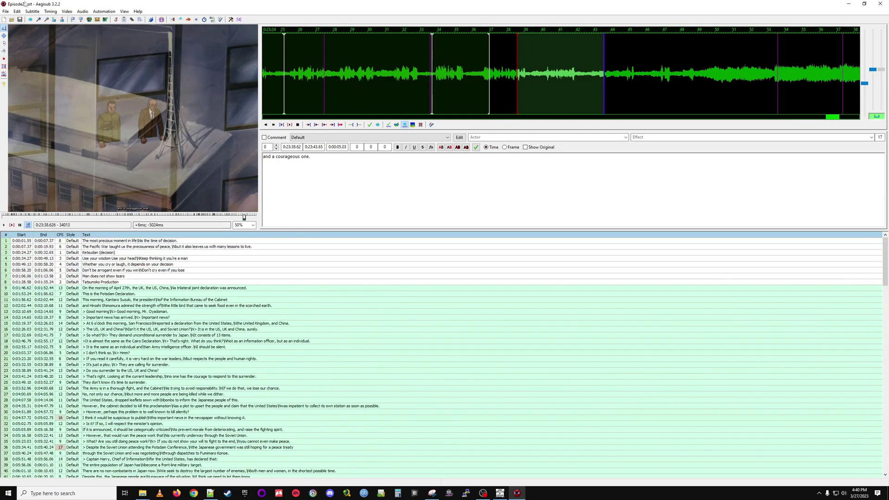
click(51, 11)
click(65, 19)
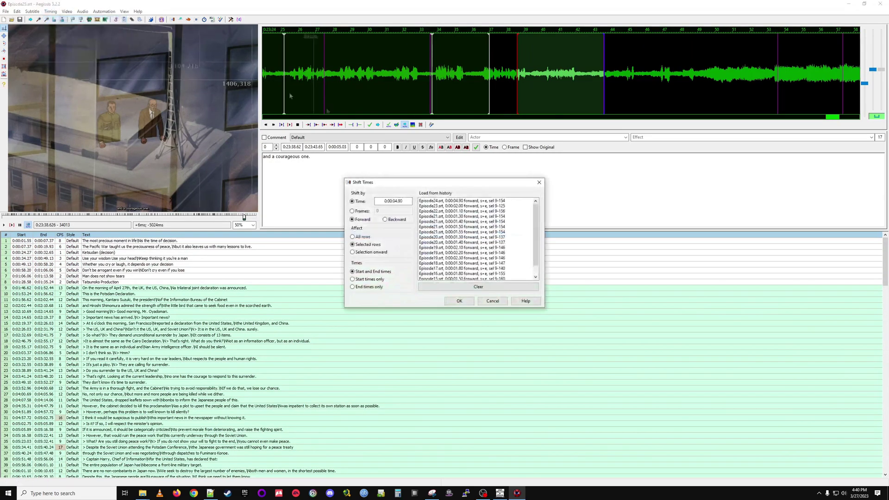
click(396, 200)
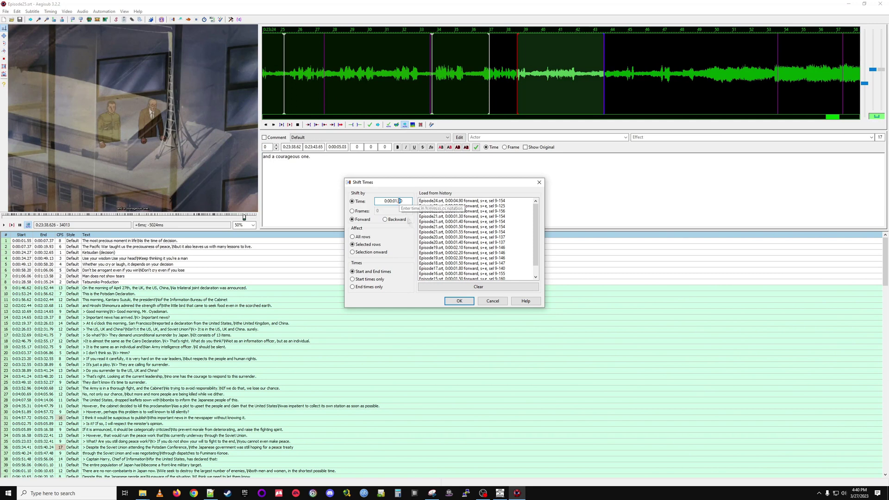
click(466, 300)
click(182, 288)
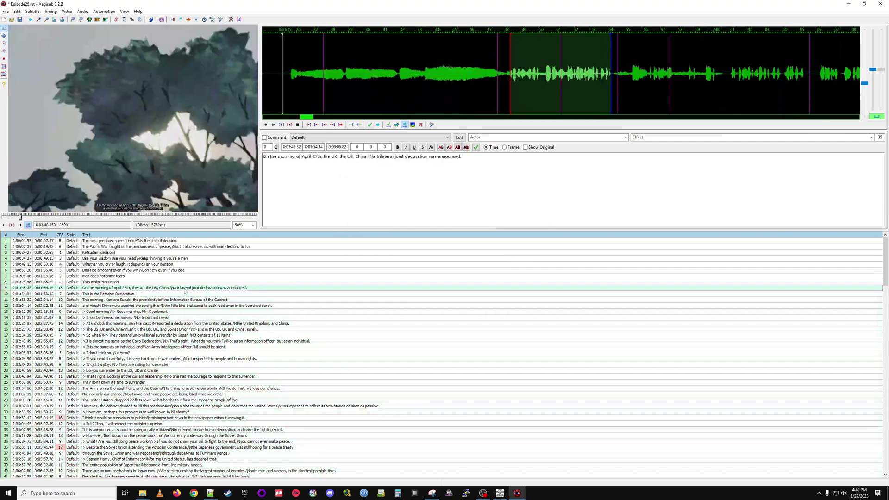
click(4, 225)
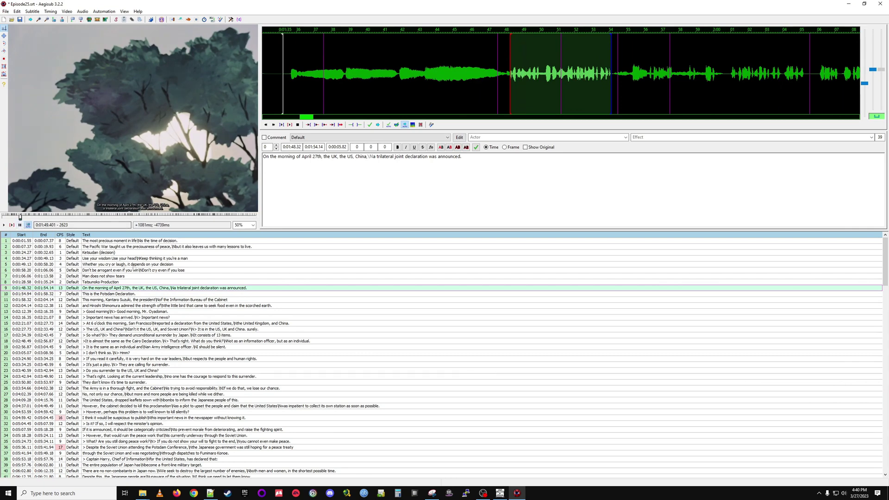
Save the re-timed subtitles and move the title screenshot window aside.
key(ctrl+s)
click(433, 493)
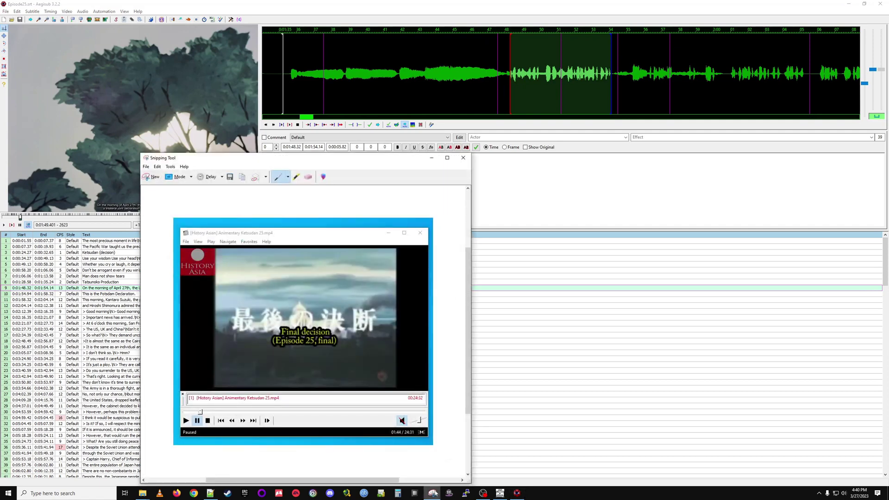
drag(277, 158, 679, 106)
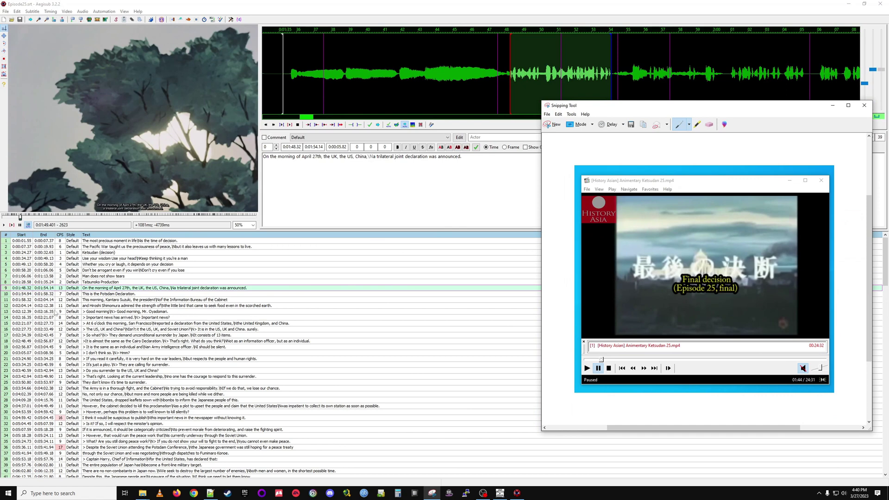
Play line 8, Tatsunoko Production, and step back to the title fade near 0:01:42.
click(51, 282)
key(ctrl+p)
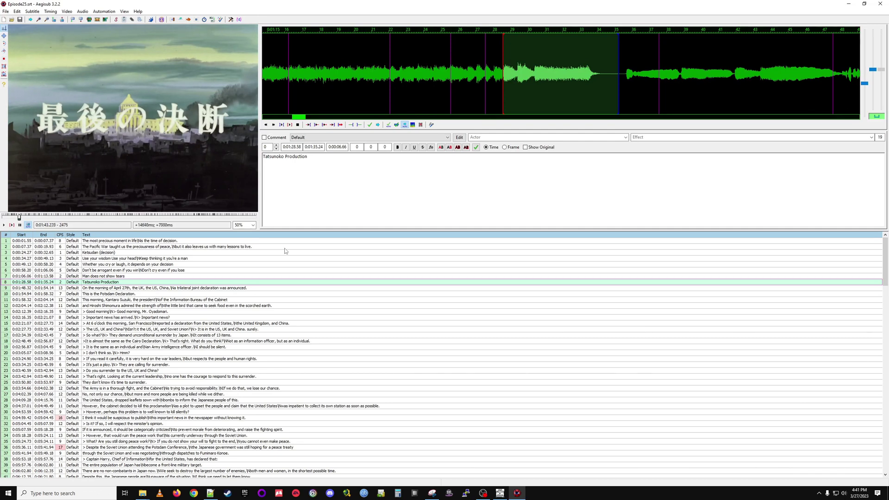
key(Left)
key(Left)
key(Left)
key(Left)
key(Left)
key(Left)
key(Left)
key(Left)
key(Left)
key(Left)
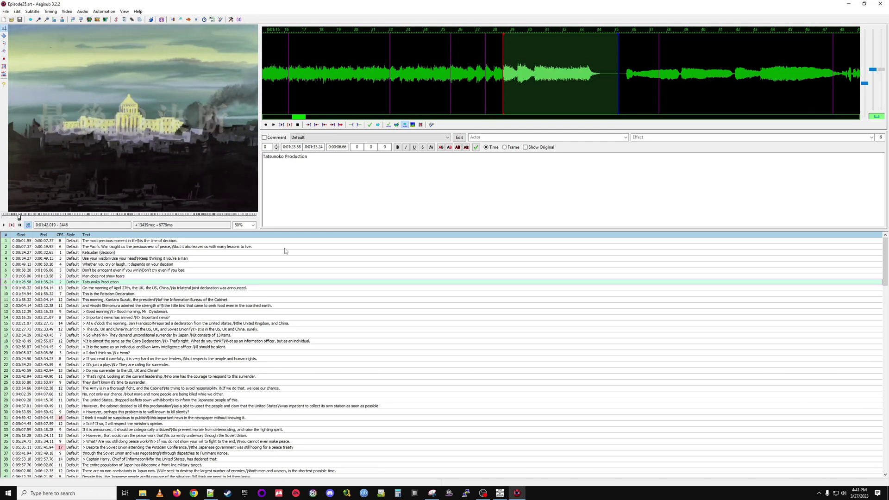
key(Left)
Insert a new line after line 8 reading 'Final Decision (Episode 25)' and save.
right_click(91, 284)
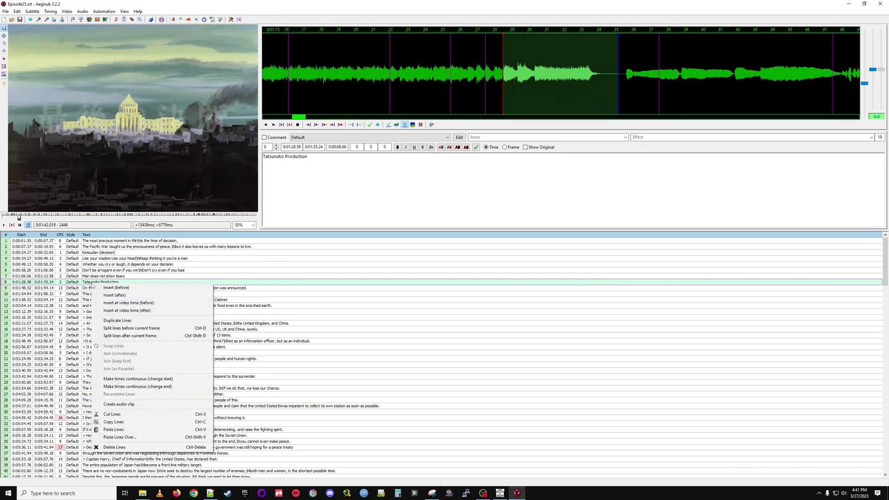
click(161, 313)
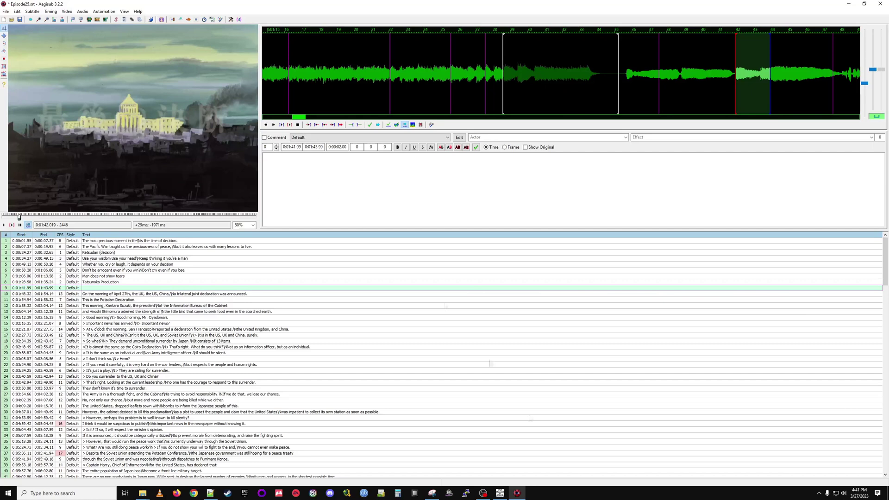
click(431, 493)
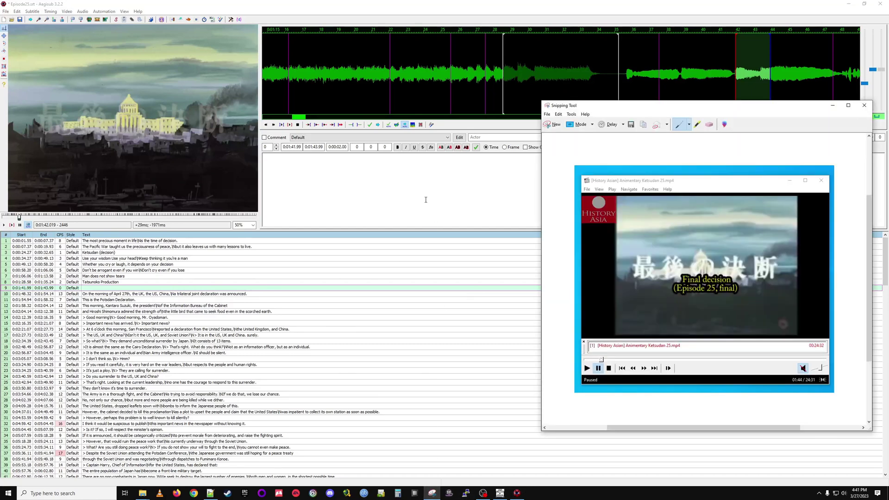
click(425, 199)
drag(419, 3, 313, 111)
click(445, 283)
text(Final )
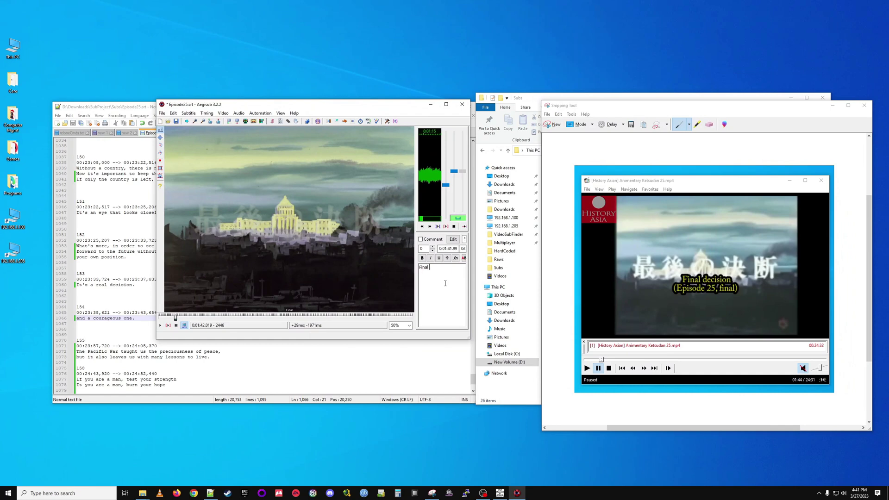
text(Decision (Episode 25))
click(446, 103)
key(ctrl+s)
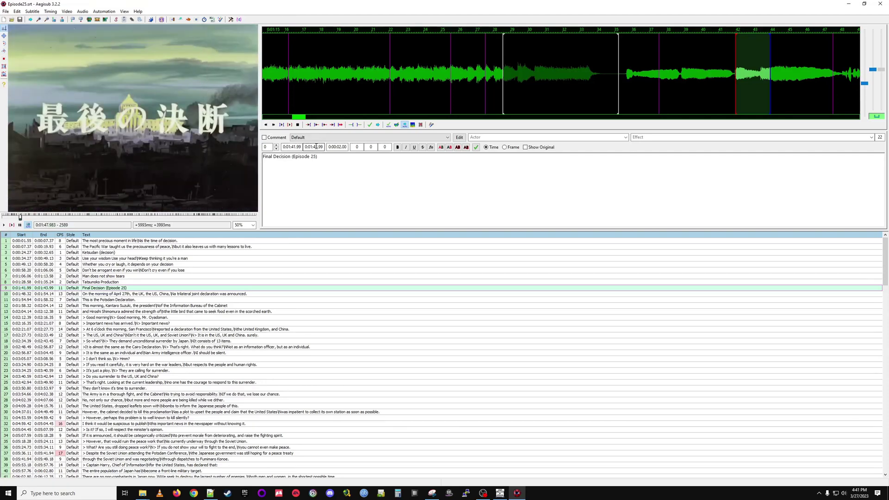
Change the new line's end time to 0:01:47.99 and save.
text(47)
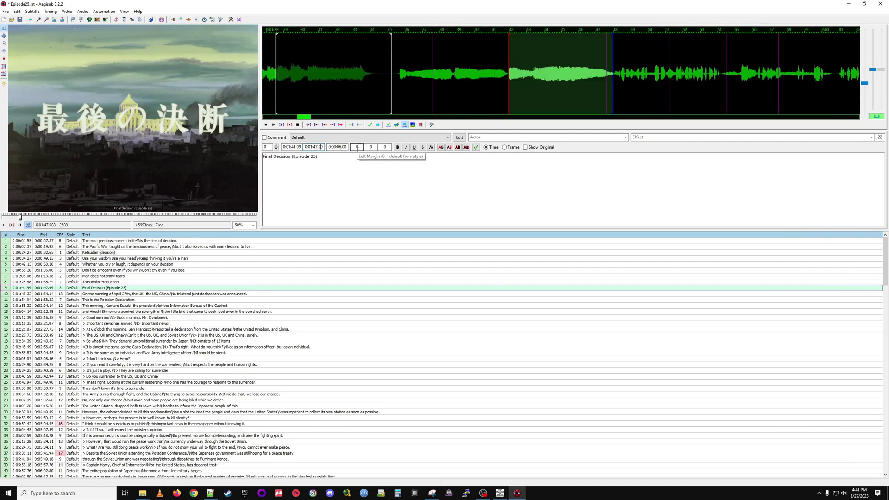
key(ctrl+s)
scroll(319, 365, down, 20)
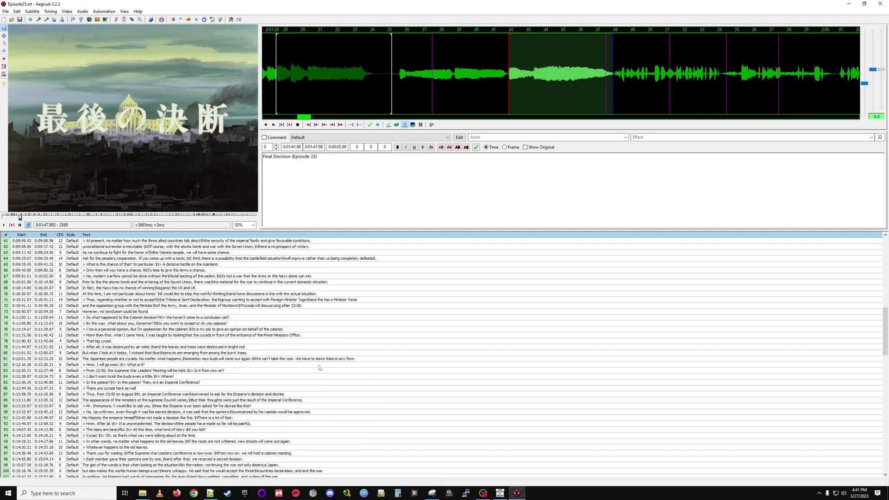
scroll(318, 365, down, 8)
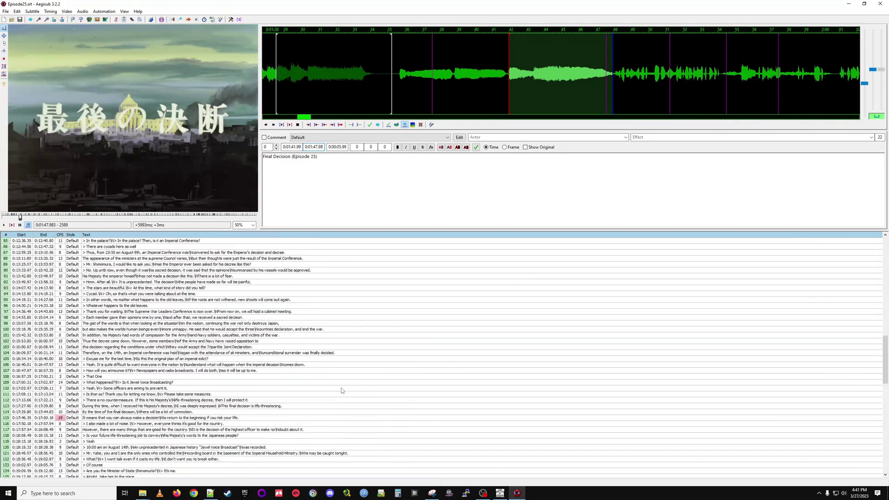
scroll(342, 390, up, 20)
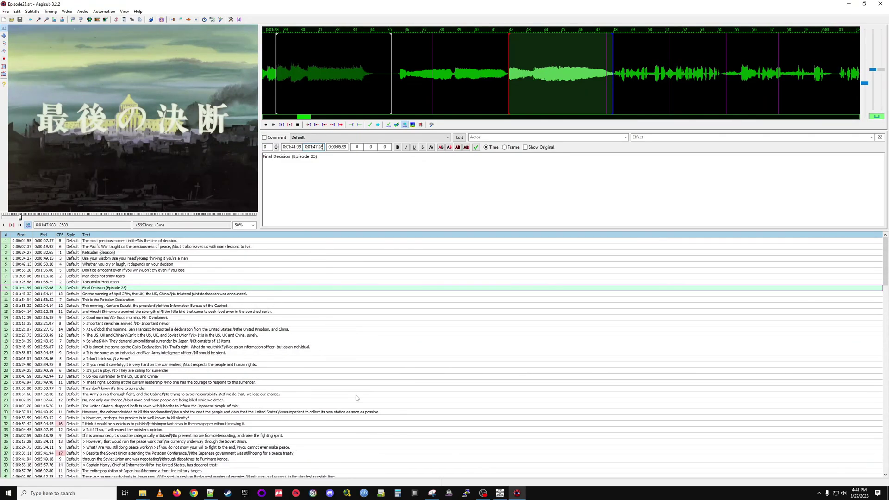